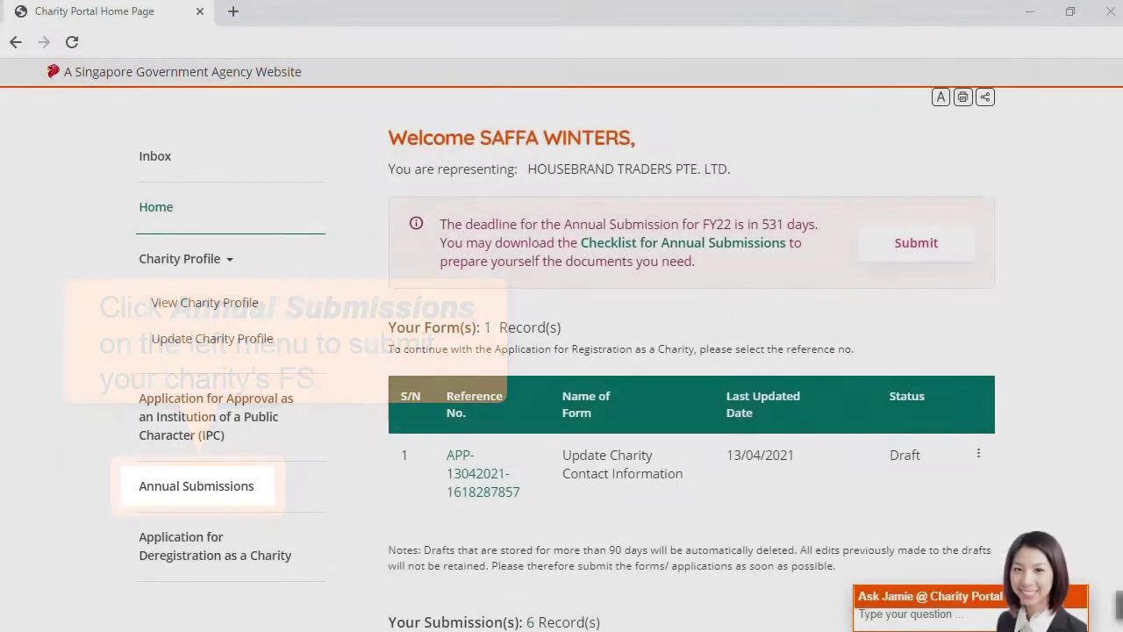
Step: Open the Annual Submissions page and proceed to the charity's list of annual submissions
{"action": "scroll", "coordinate": [561, 357], "scroll_direction": "down", "scroll_amount": 1}
{"action": "left_click", "coordinate": [196, 398]}
{"action": "scroll", "coordinate": [562, 351], "scroll_direction": "down", "scroll_amount": 15}
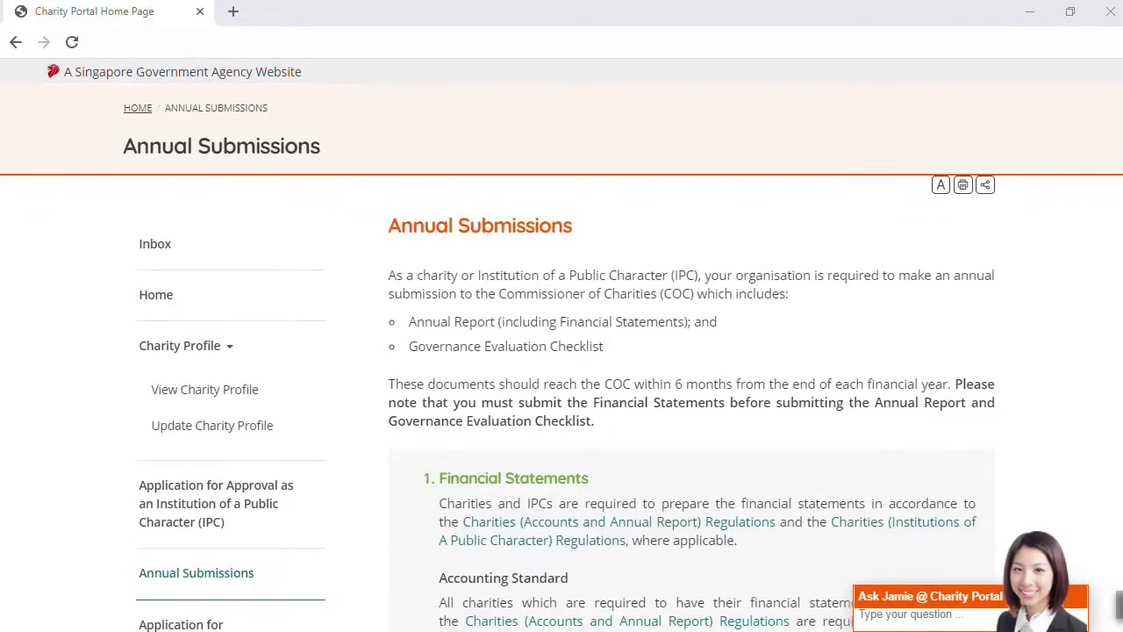
{"action": "scroll", "coordinate": [562, 351], "scroll_direction": "down", "scroll_amount": 3}
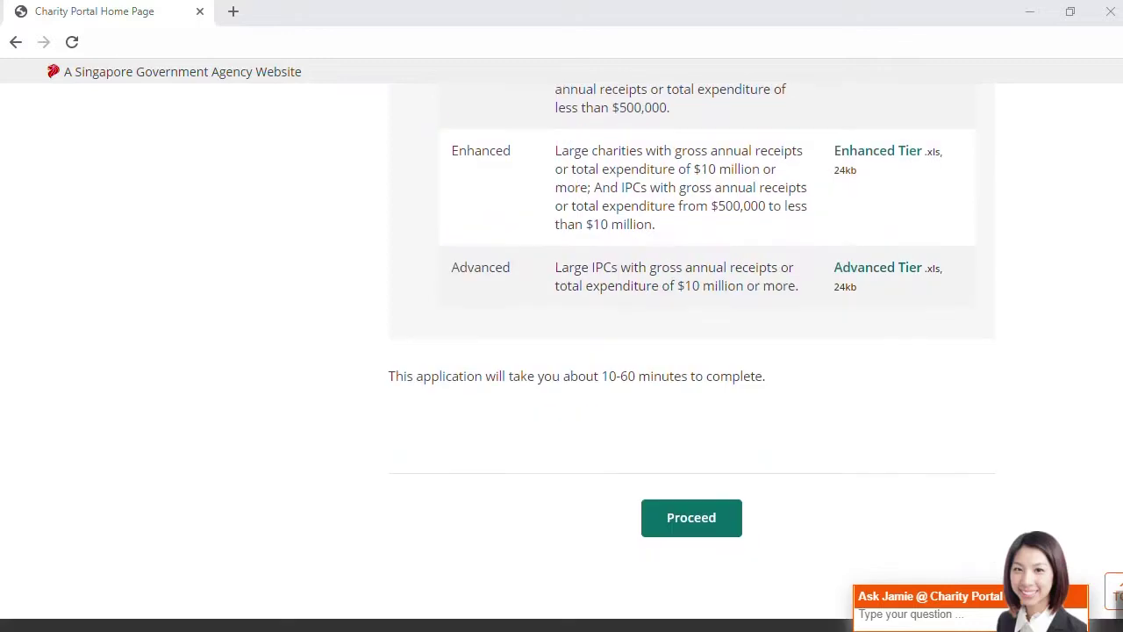
{"action": "left_click", "coordinate": [690, 516]}
Step: List all annual submissions and open the FY2022 Financial Statements form
{"action": "left_click", "coordinate": [691, 447]}
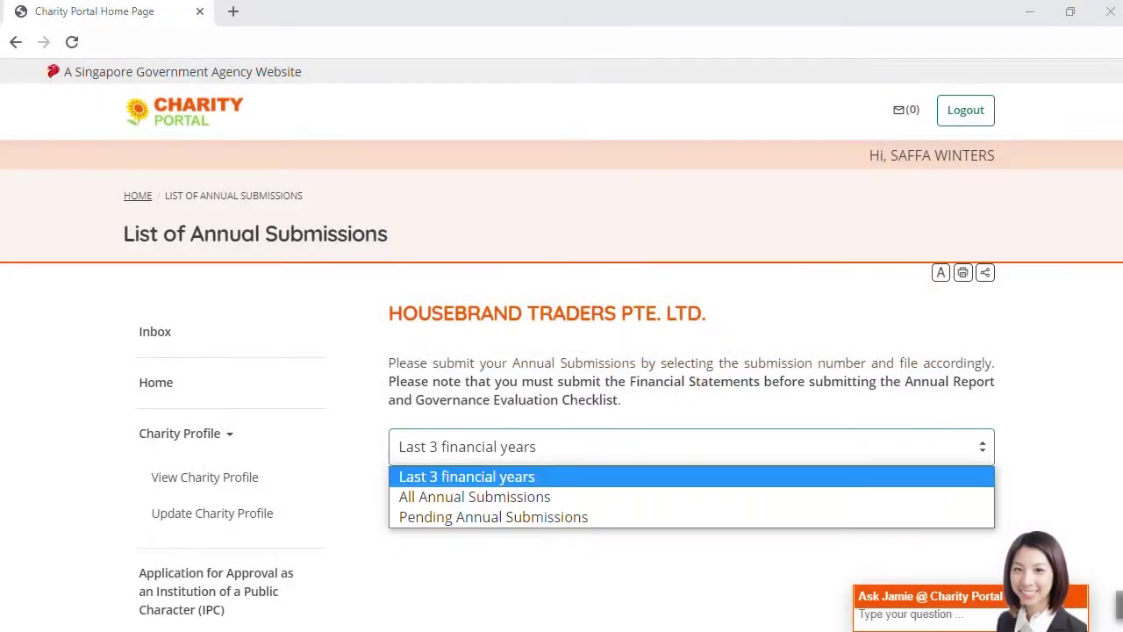
{"action": "left_click", "coordinate": [474, 496]}
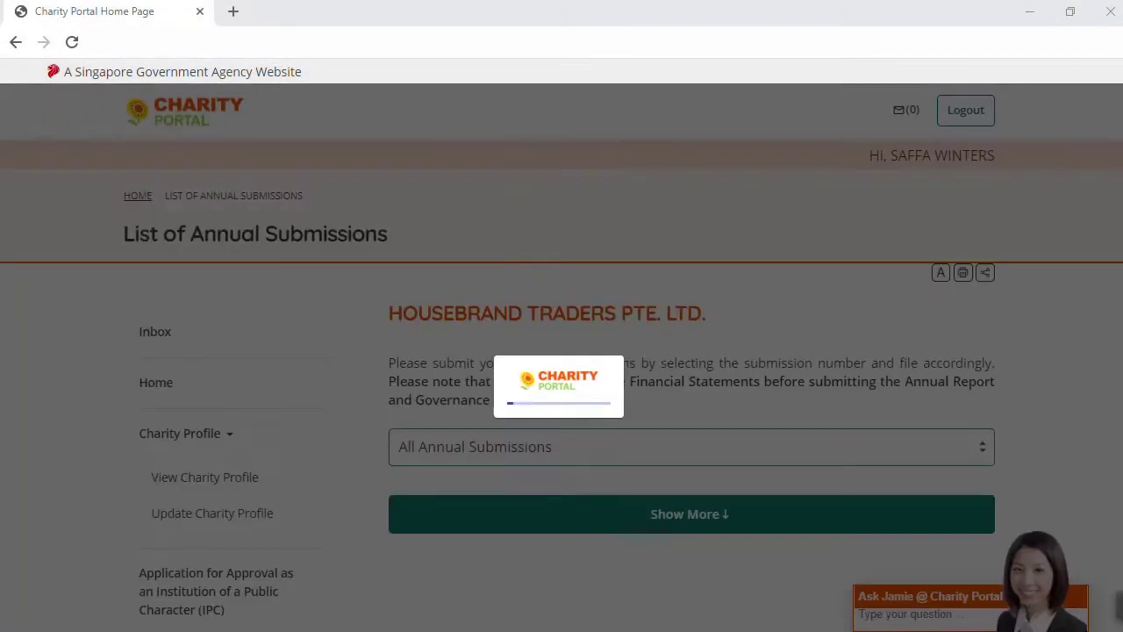
{"action": "scroll", "coordinate": [561, 357], "scroll_direction": "down", "scroll_amount": 3}
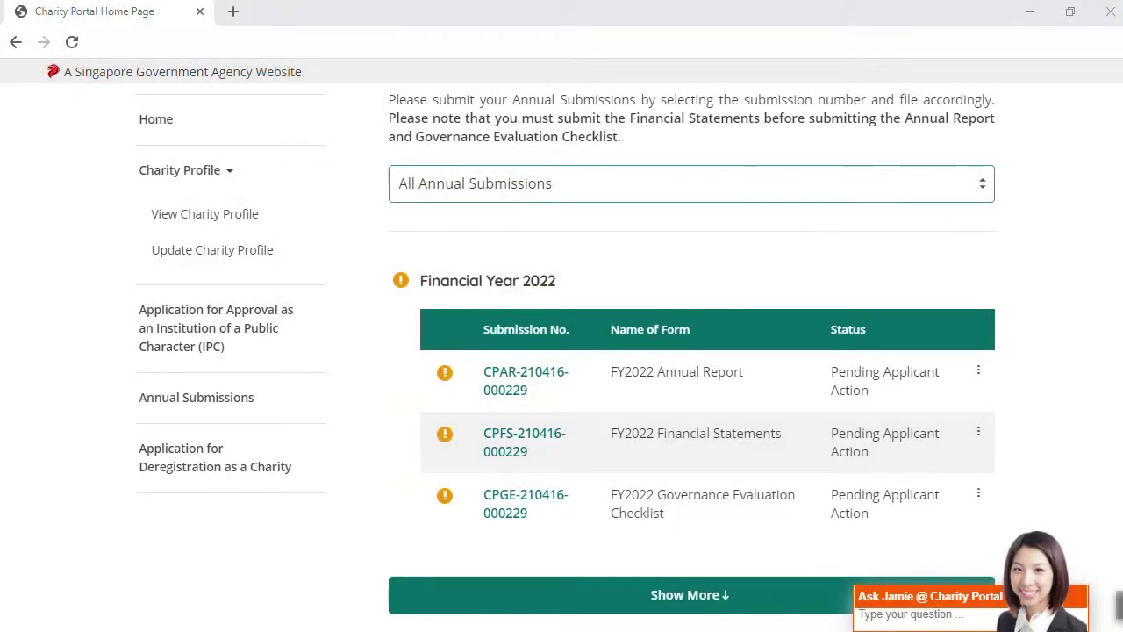
{"action": "left_click", "coordinate": [525, 435]}
Step: Enter the AGM date and select the charity's financial size in the Financial Period and Size section
{"action": "scroll", "coordinate": [561, 358], "scroll_direction": "down", "scroll_amount": 2}
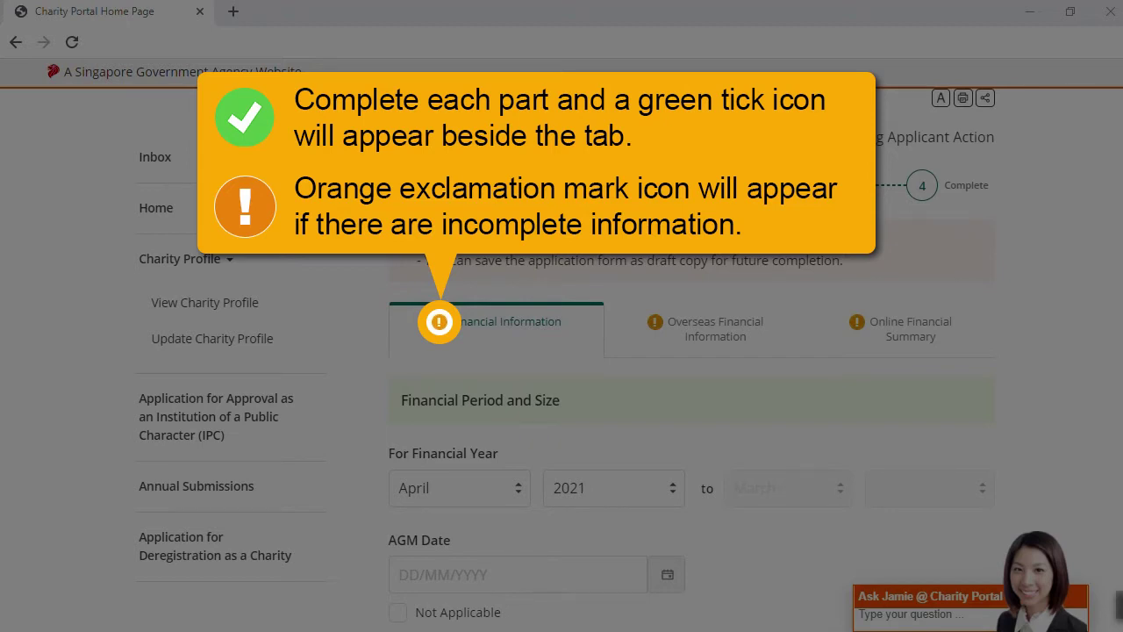
{"action": "scroll", "coordinate": [561, 358], "scroll_direction": "down", "scroll_amount": 2}
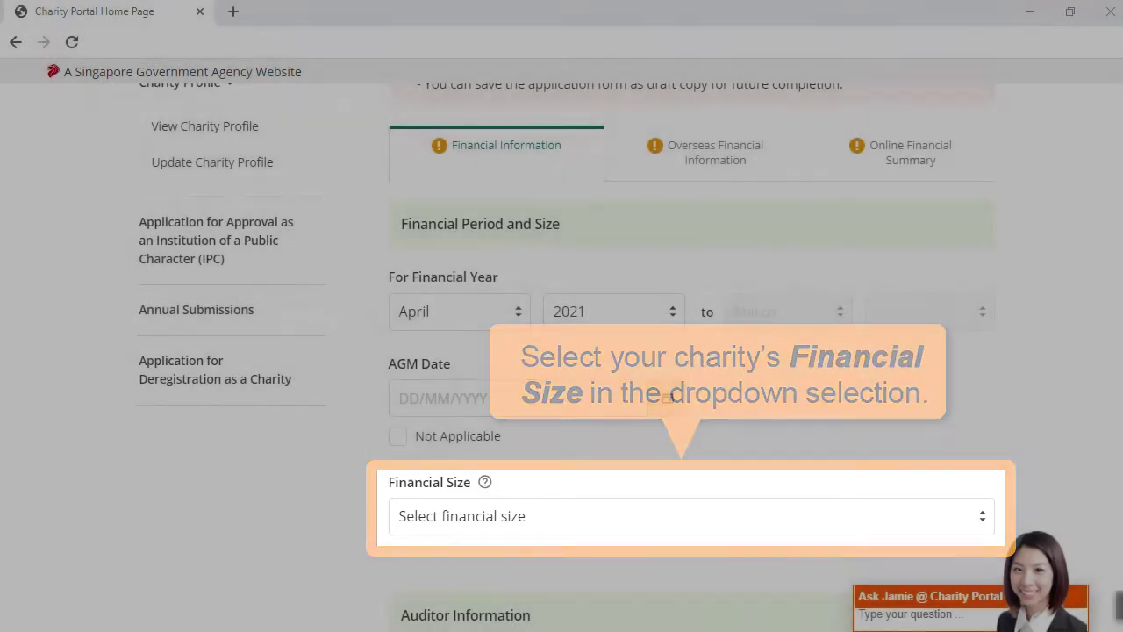
{"action": "scroll", "coordinate": [666, 398], "scroll_direction": "down", "scroll_amount": 2}
{"action": "left_click", "coordinate": [666, 235]}
{"action": "left_click", "coordinate": [573, 288]}
{"action": "left_click", "coordinate": [505, 486]}
{"action": "scroll", "coordinate": [506, 486], "scroll_direction": "down", "scroll_amount": 2}
{"action": "left_click", "coordinate": [561, 176]}
{"action": "left_click", "coordinate": [544, 246]}
Step: Select who examined or audited the financial statements in the Auditor Information section
{"action": "scroll", "coordinate": [544, 246], "scroll_direction": "down", "scroll_amount": 1}
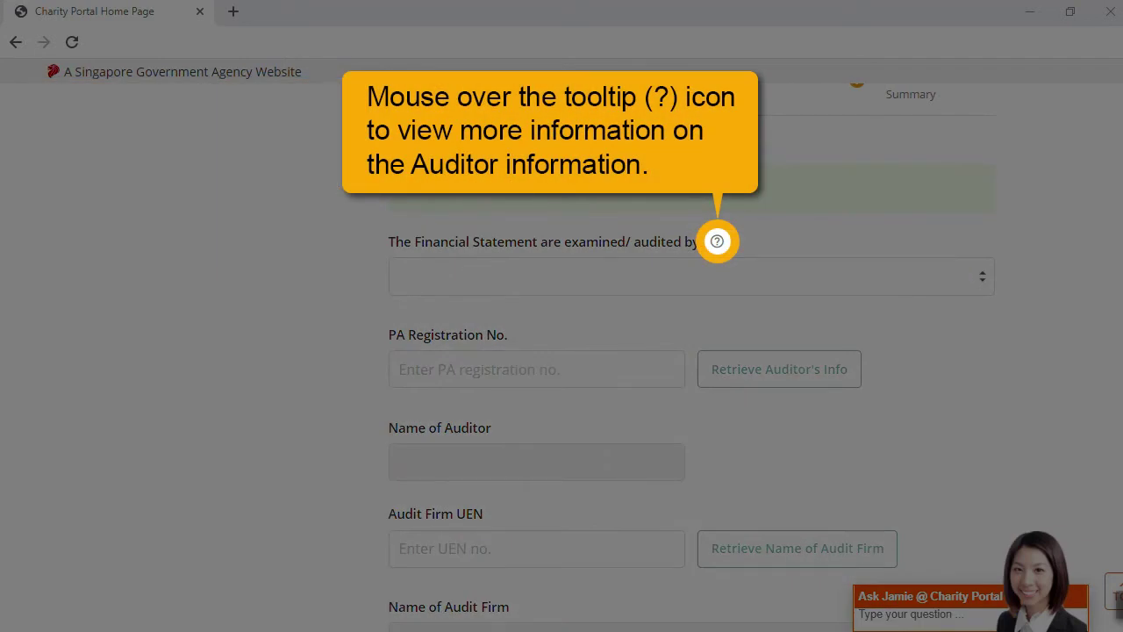
{"action": "mouse_move", "coordinate": [716, 242]}
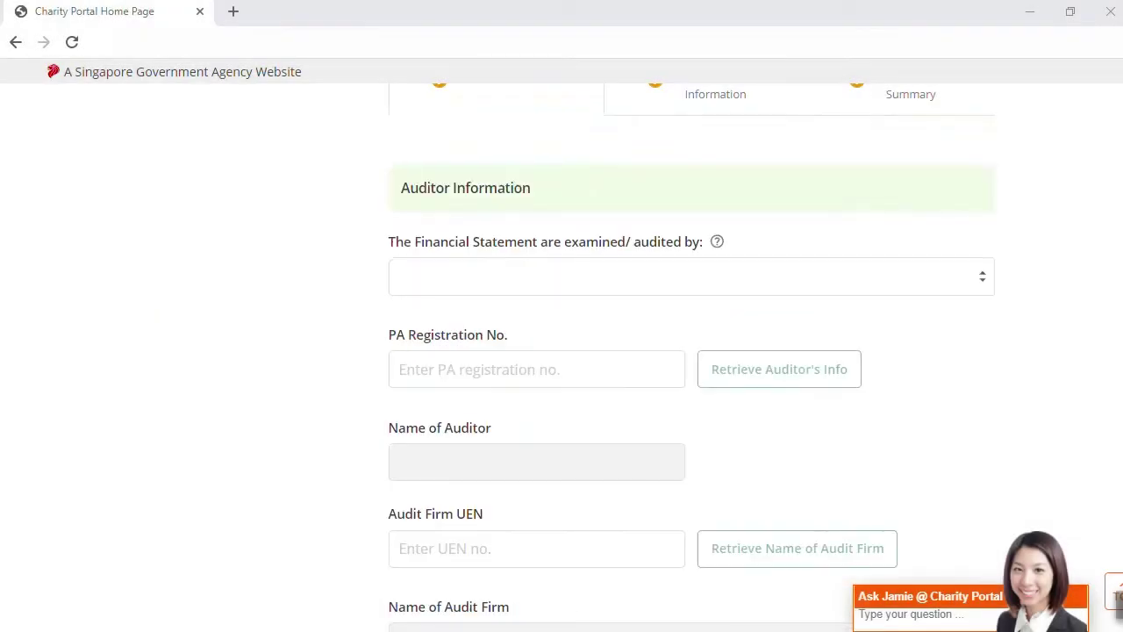
{"action": "scroll", "coordinate": [692, 351], "scroll_direction": "down", "scroll_amount": 1}
{"action": "left_click", "coordinate": [691, 189]}
{"action": "left_click", "coordinate": [579, 275]}
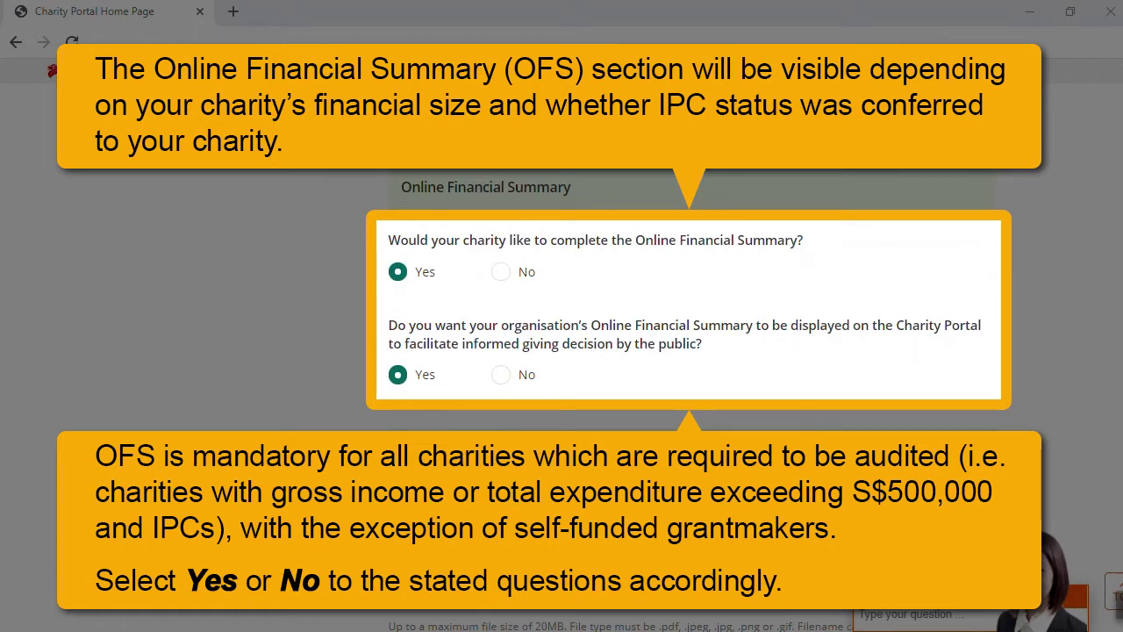
Step: Upload Activities.pdf as the organisation's Financial Statements and describe the file as "Supporting Documents"
{"action": "scroll", "coordinate": [691, 351], "scroll_direction": "down", "scroll_amount": 5}
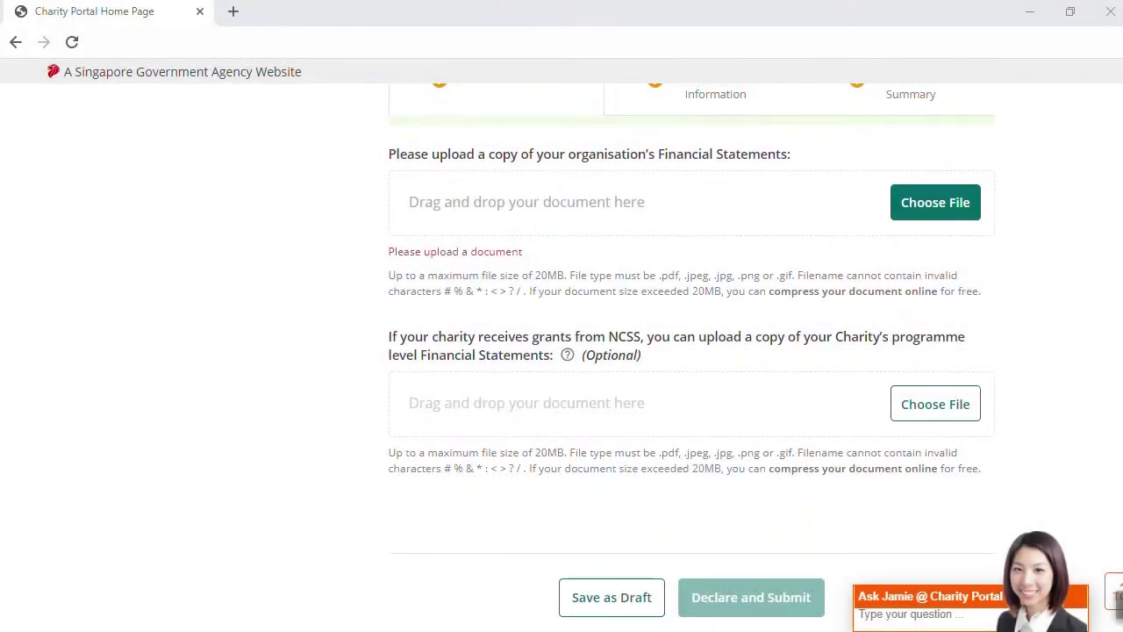
{"action": "left_click", "coordinate": [936, 203]}
{"action": "left_click", "coordinate": [648, 245]}
{"action": "left_click", "coordinate": [811, 597]}
{"action": "left_click", "coordinate": [700, 333]}
{"action": "type", "text": "Supporting Documents"}
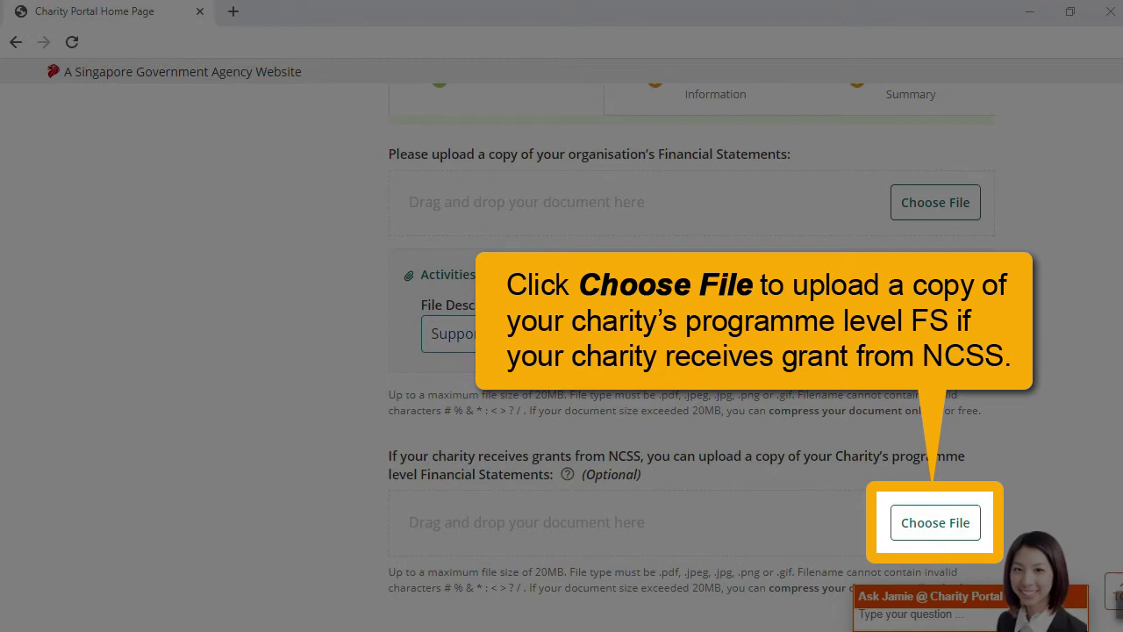
Step: Go to the Overseas Financial Information part and answer Yes to having expenditure overseas
{"action": "scroll", "coordinate": [568, 299], "scroll_direction": "down", "scroll_amount": 2}
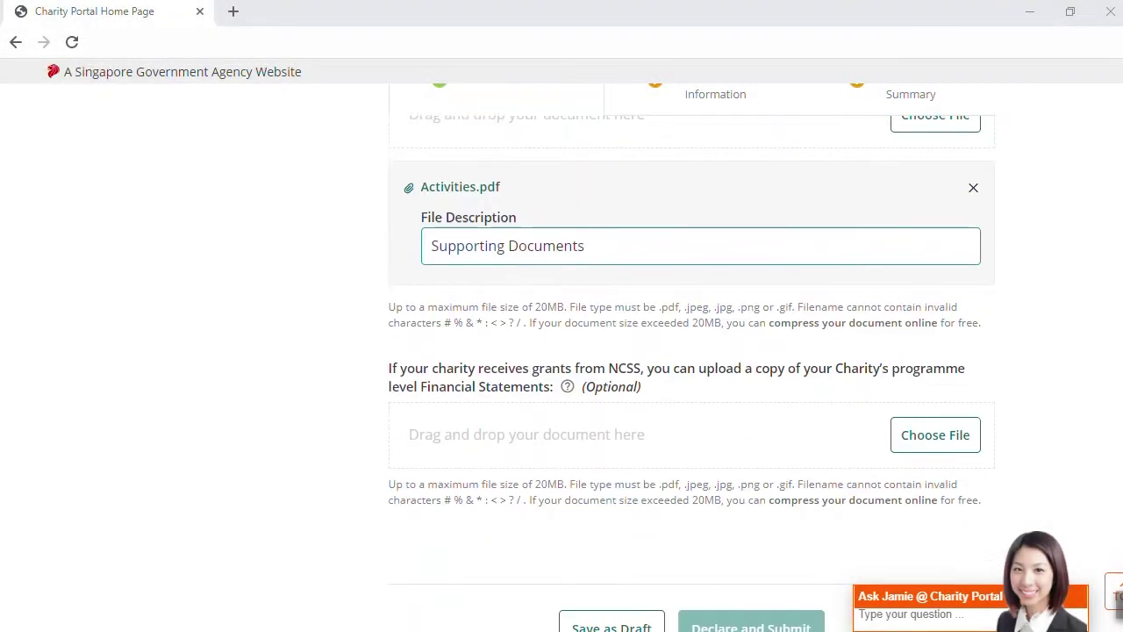
{"action": "scroll", "coordinate": [568, 299], "scroll_direction": "up", "scroll_amount": 15}
{"action": "scroll", "coordinate": [568, 300], "scroll_direction": "down", "scroll_amount": 3}
{"action": "scroll", "coordinate": [691, 328], "scroll_direction": "up", "scroll_amount": 4}
{"action": "left_click", "coordinate": [714, 328]}
{"action": "scroll", "coordinate": [714, 329], "scroll_direction": "down", "scroll_amount": 3}
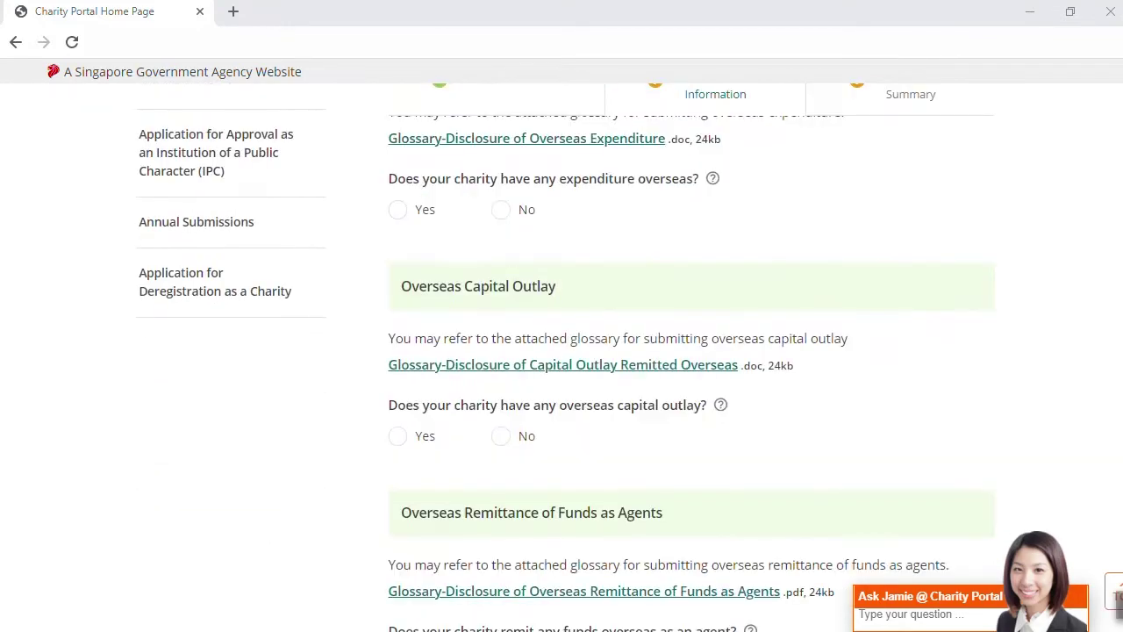
{"action": "left_click", "coordinate": [397, 210]}
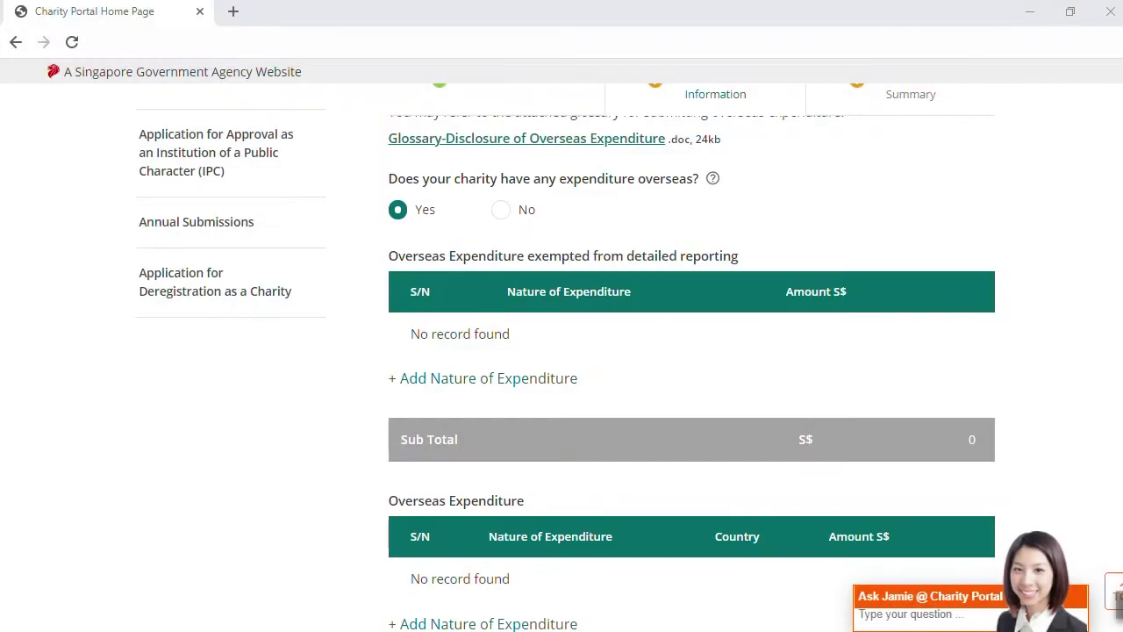
Step: Add an overseas expenditure exempted from detailed reporting: Overseas competitions, S$100
{"action": "left_click", "coordinate": [482, 378]}
{"action": "left_click", "coordinate": [558, 286]}
{"action": "left_click", "coordinate": [212, 336]}
{"action": "left_click", "coordinate": [334, 390]}
{"action": "type", "text": "1"}
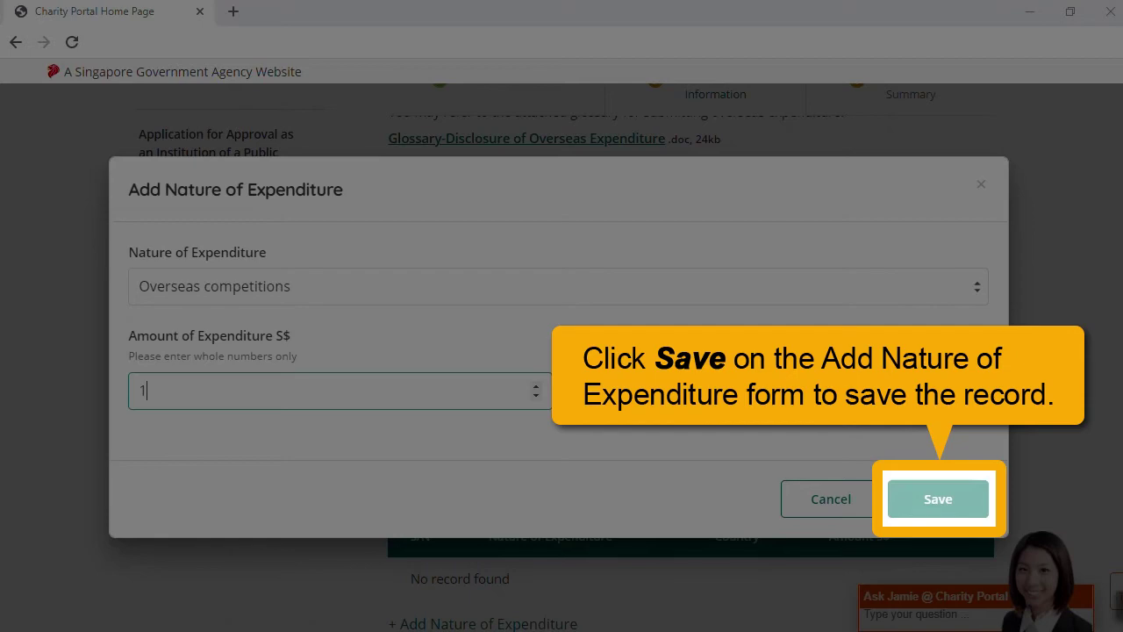
{"action": "type", "text": "00"}
{"action": "left_click", "coordinate": [937, 499]}
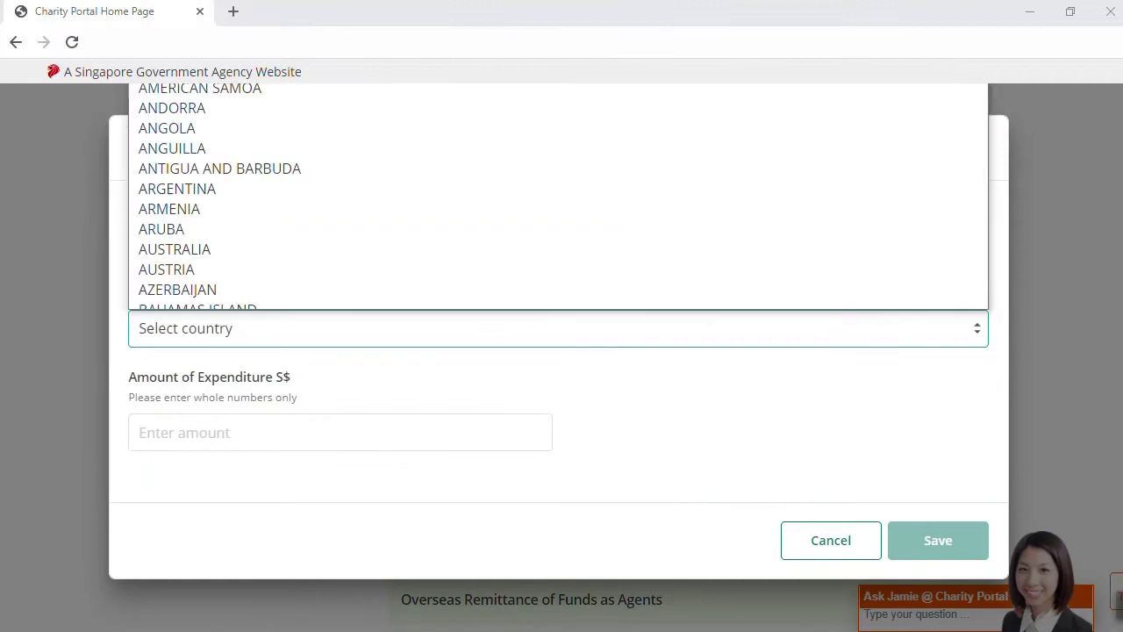
Step: Save an overseas expenditure entry for Disaster relief expenses based in Guadeloupe with an amount of S$100
{"action": "scroll", "coordinate": [185, 173], "scroll_direction": "down", "scroll_amount": 15}
{"action": "left_click", "coordinate": [185, 172]}
{"action": "left_click", "coordinate": [341, 433]}
{"action": "type", "text": "100"}
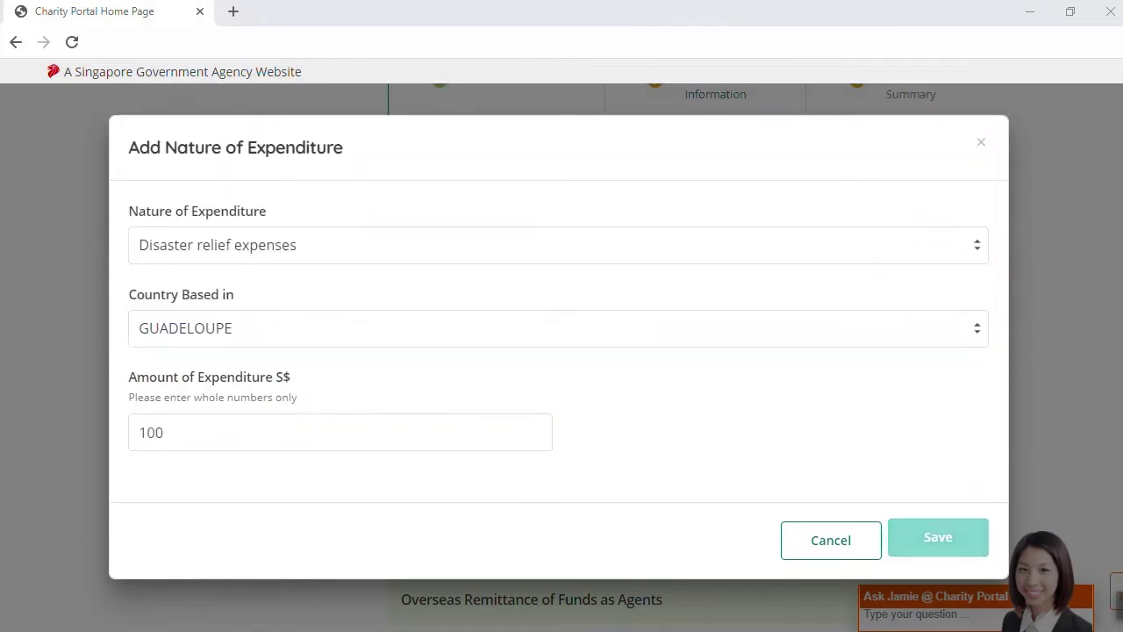
{"action": "key", "text": "Return"}
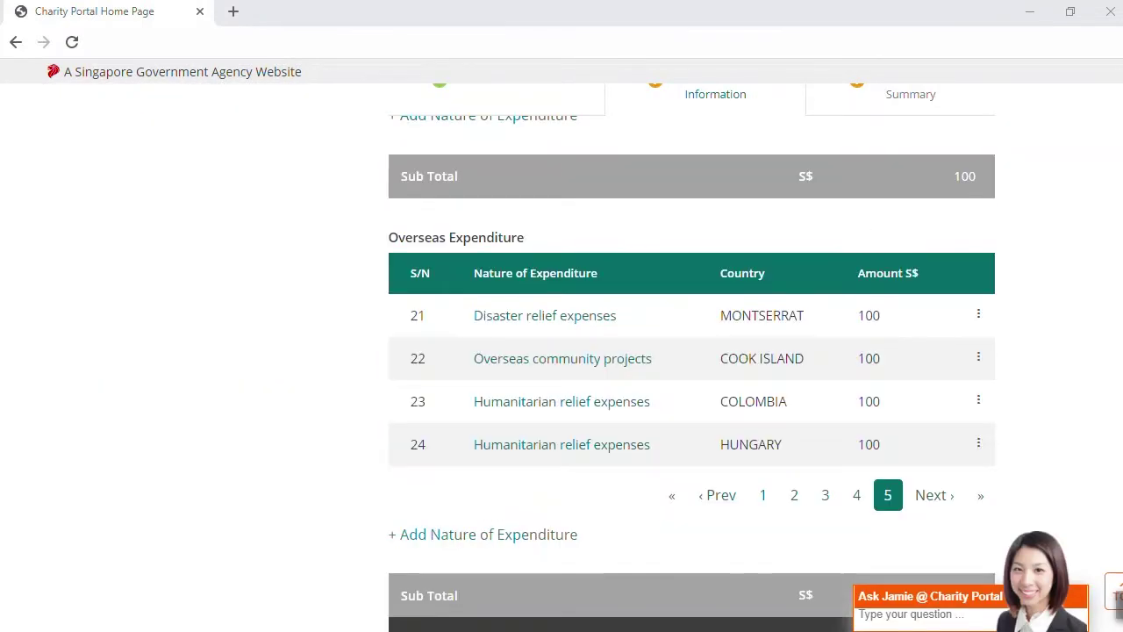
Step: Add an overseas expenditure entry for Love gifts to affiliated charities or third parties, based in Iceland, S$100
{"action": "left_click", "coordinate": [483, 534]}
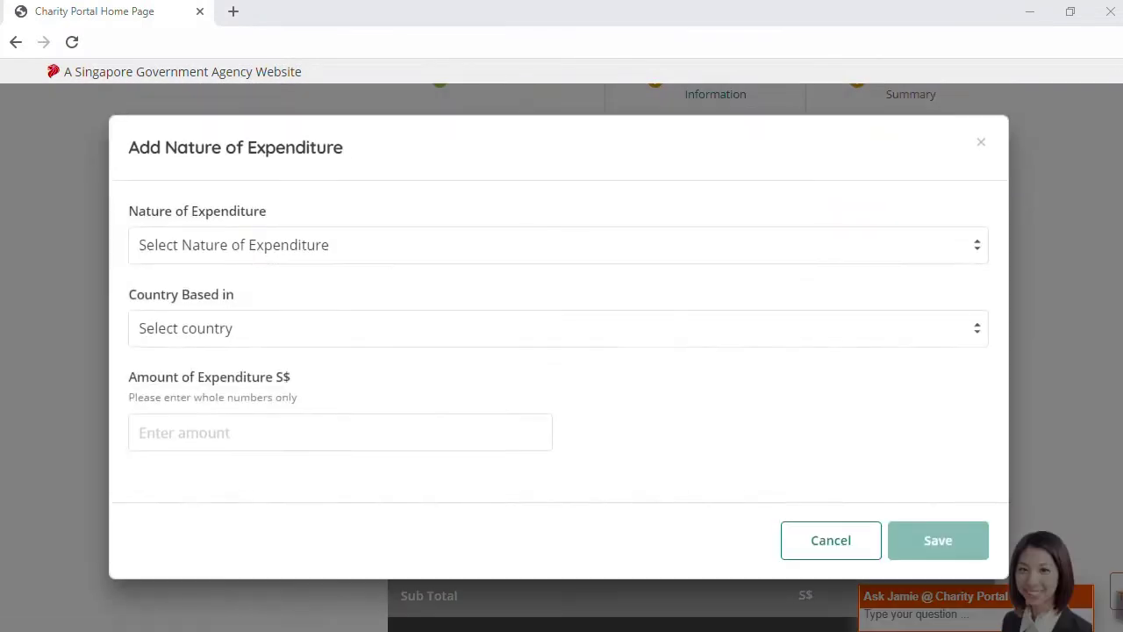
{"action": "left_click", "coordinate": [558, 245]}
{"action": "left_click", "coordinate": [289, 356]}
{"action": "left_click", "coordinate": [558, 328]}
{"action": "type", "text": "ice"}
{"action": "key", "text": "Return"}
{"action": "key", "text": "Tab"}
{"action": "type", "text": "100"}
{"action": "key", "text": "Return"}
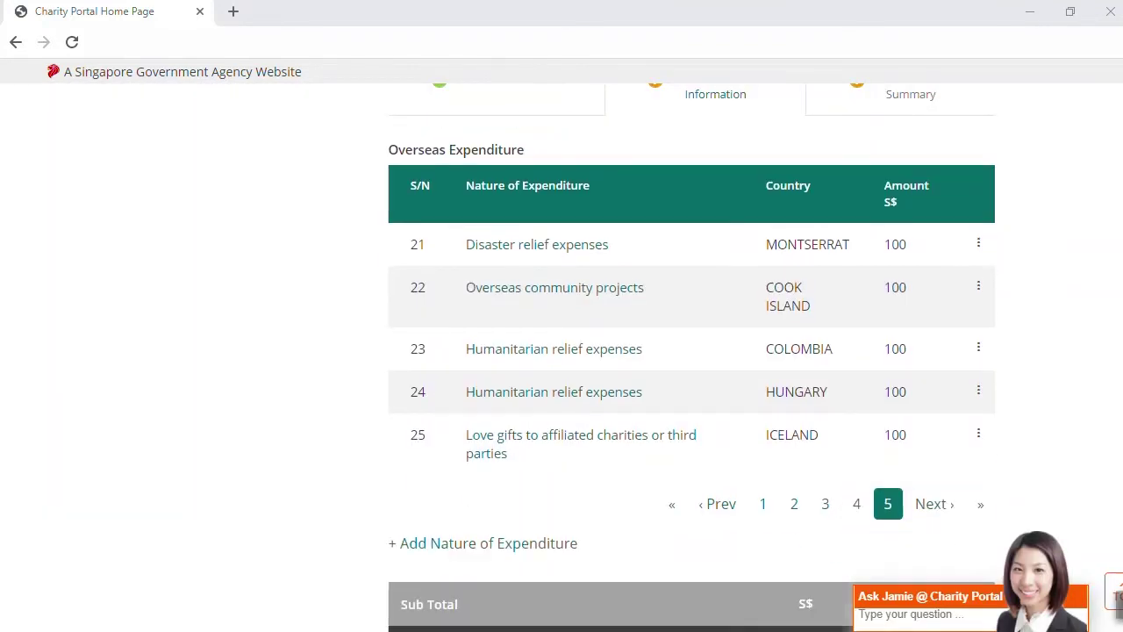
Step: Answer Yes to the charity having overseas capital outlay
{"action": "scroll", "coordinate": [691, 351], "scroll_direction": "down", "scroll_amount": 5}
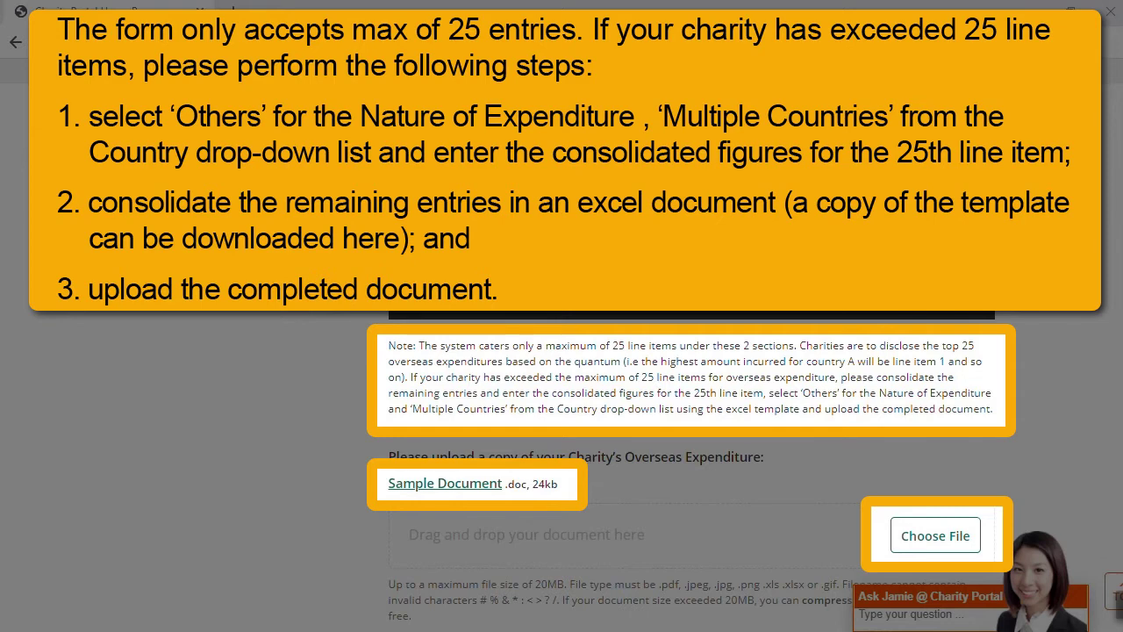
{"action": "scroll", "coordinate": [691, 367], "scroll_direction": "down", "scroll_amount": 1}
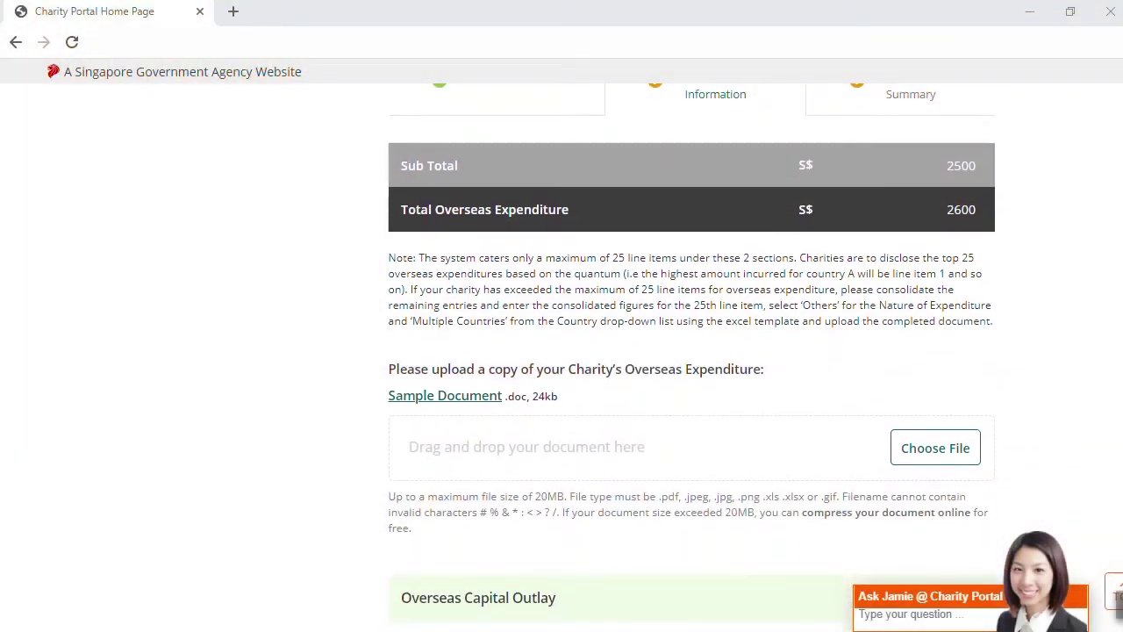
{"action": "scroll", "coordinate": [691, 373], "scroll_direction": "down", "scroll_amount": 1}
{"action": "scroll", "coordinate": [691, 374], "scroll_direction": "down", "scroll_amount": 1}
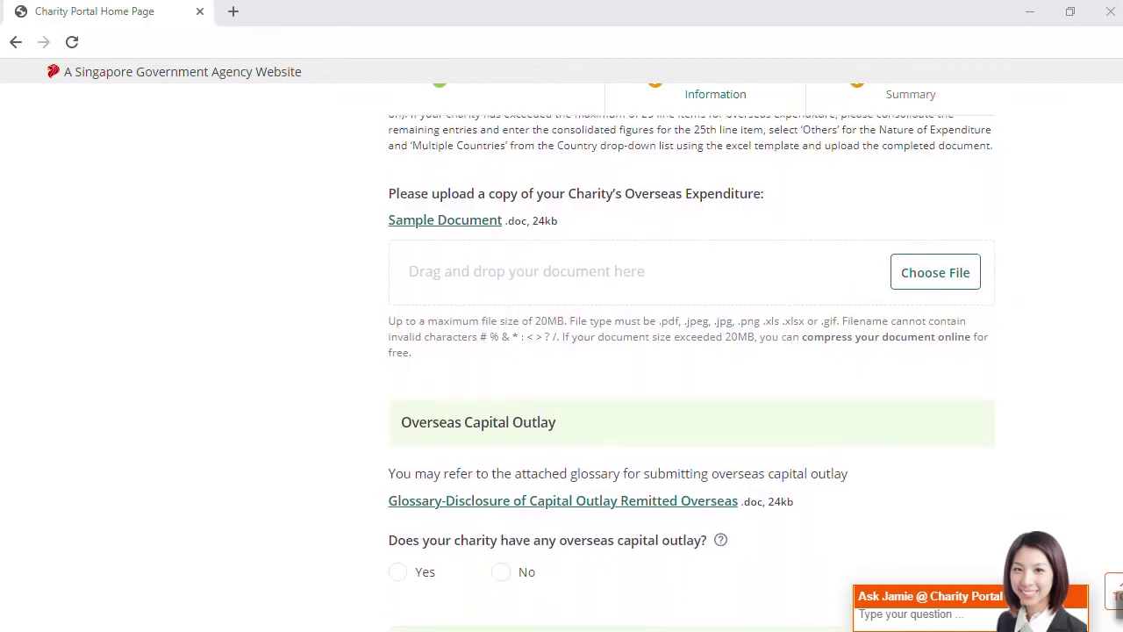
{"action": "scroll", "coordinate": [691, 374], "scroll_direction": "down", "scroll_amount": 1}
{"action": "scroll", "coordinate": [691, 373], "scroll_direction": "down", "scroll_amount": 2}
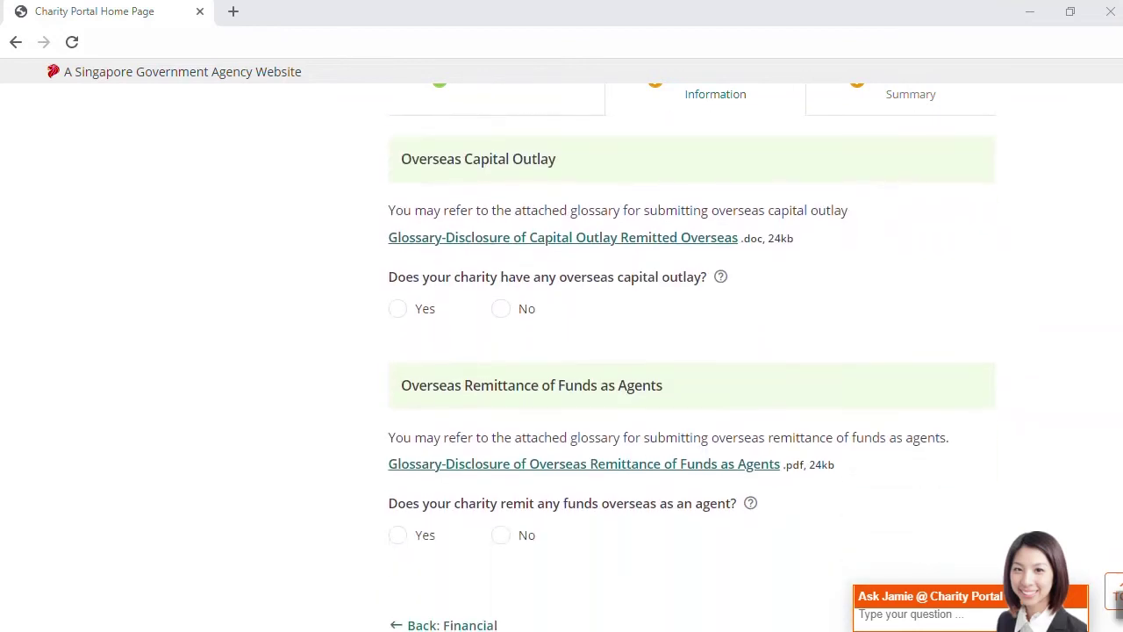
{"action": "left_click", "coordinate": [397, 308]}
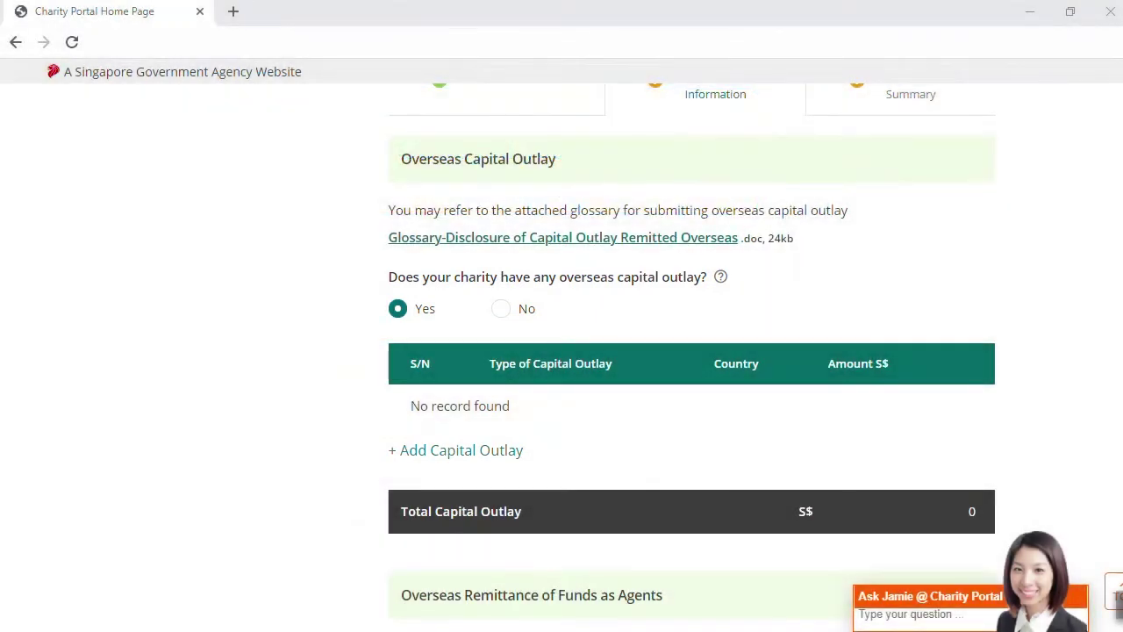
Step: Add a capital outlay for Building of overseas infrastructure, property, buildings etc, based in Colombia, S$100
{"action": "left_click", "coordinate": [455, 450]}
{"action": "left_click", "coordinate": [558, 246]}
{"action": "left_click", "coordinate": [174, 190]}
{"action": "left_click", "coordinate": [340, 433]}
{"action": "type", "text": "100"}
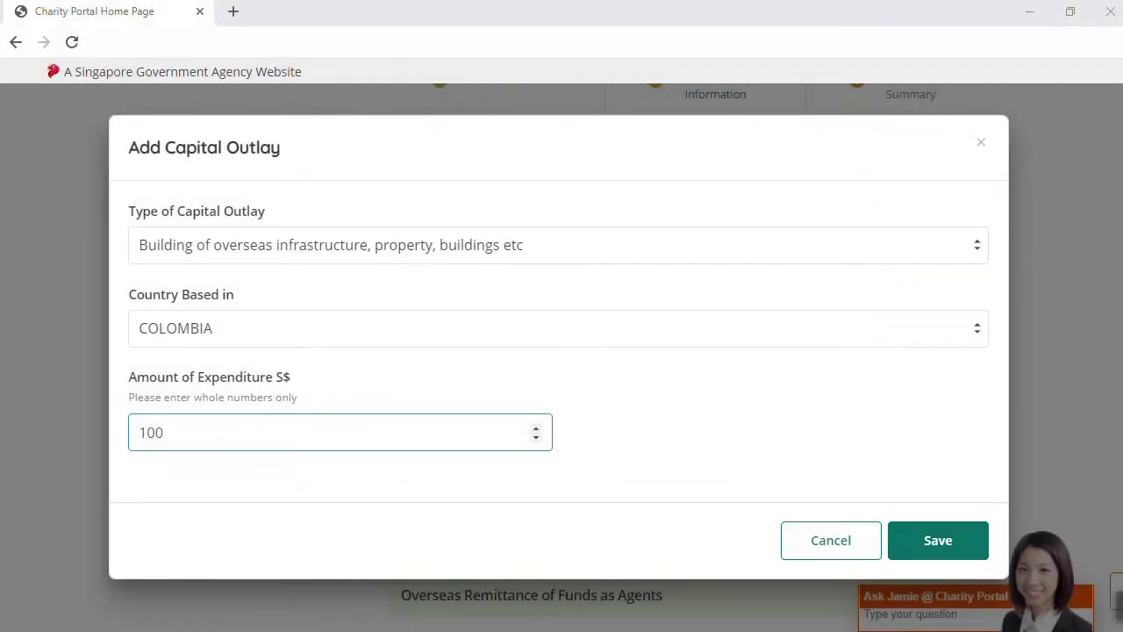
{"action": "left_click", "coordinate": [938, 540]}
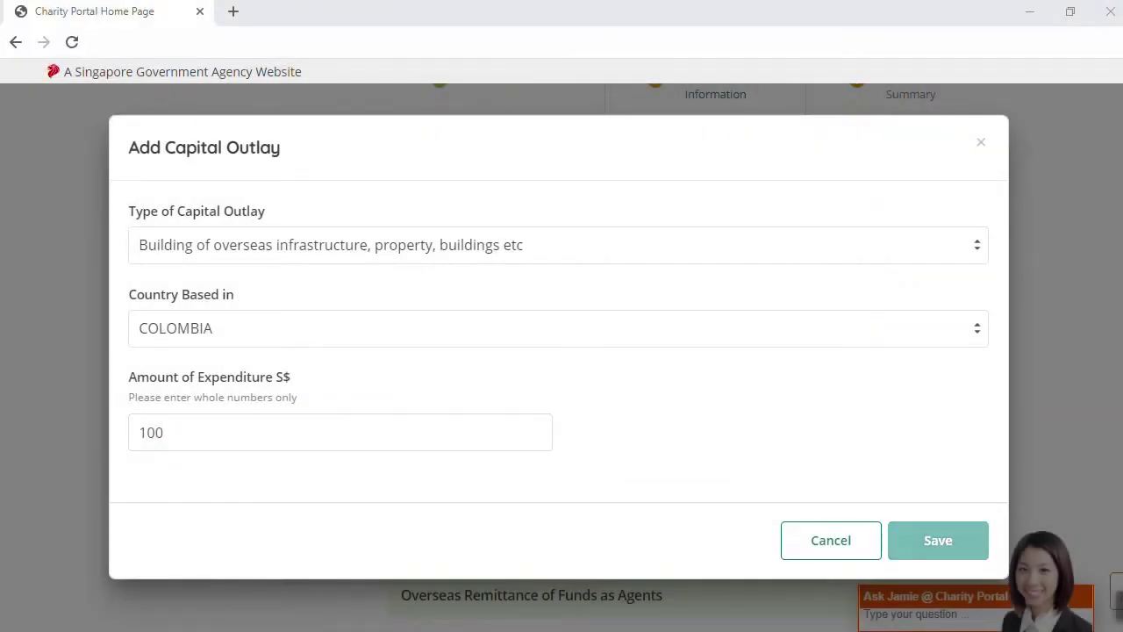
Step: Answer Yes to the charity remitting funds overseas as an agent
{"action": "scroll", "coordinate": [691, 374], "scroll_direction": "down", "scroll_amount": 1}
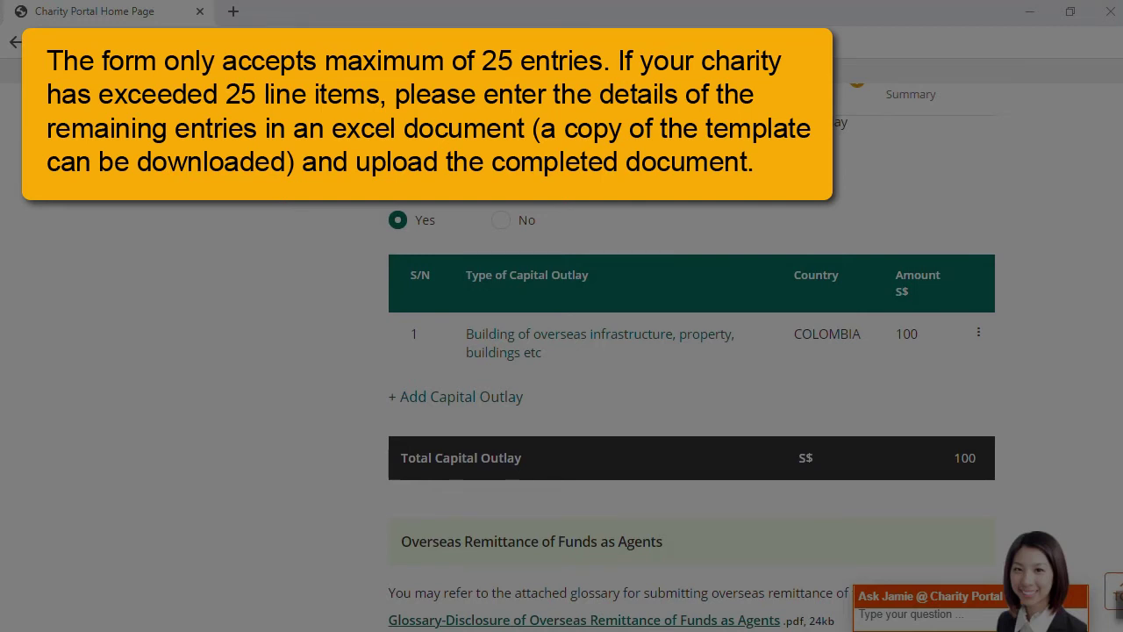
{"action": "scroll", "coordinate": [691, 372], "scroll_direction": "down", "scroll_amount": 3}
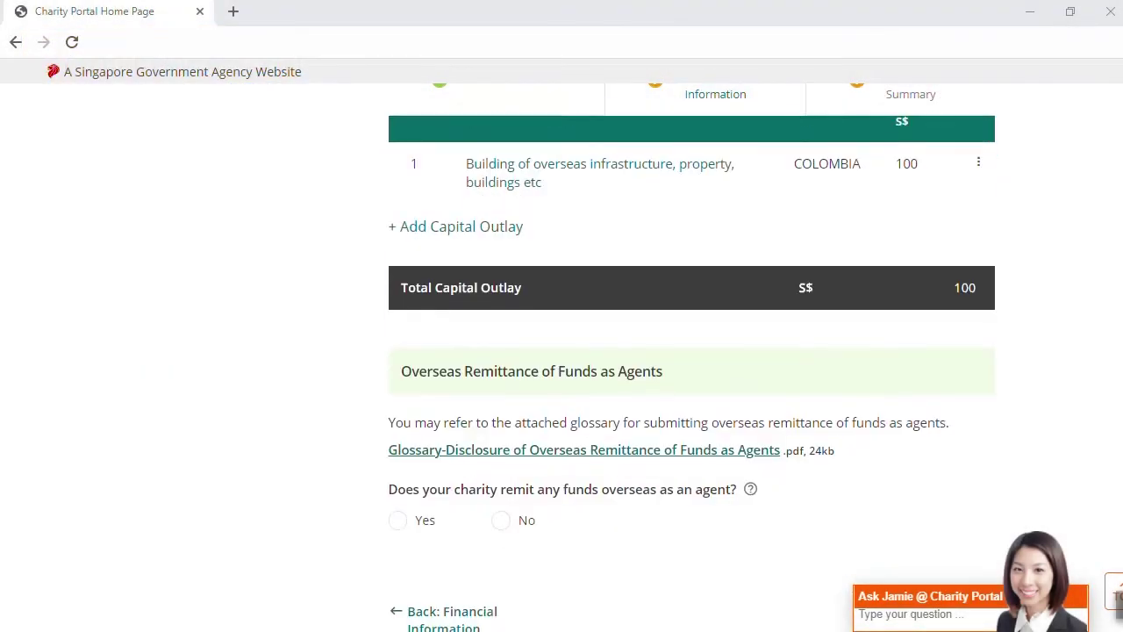
{"action": "scroll", "coordinate": [691, 373], "scroll_direction": "down", "scroll_amount": 1}
{"action": "mouse_move", "coordinate": [750, 309]}
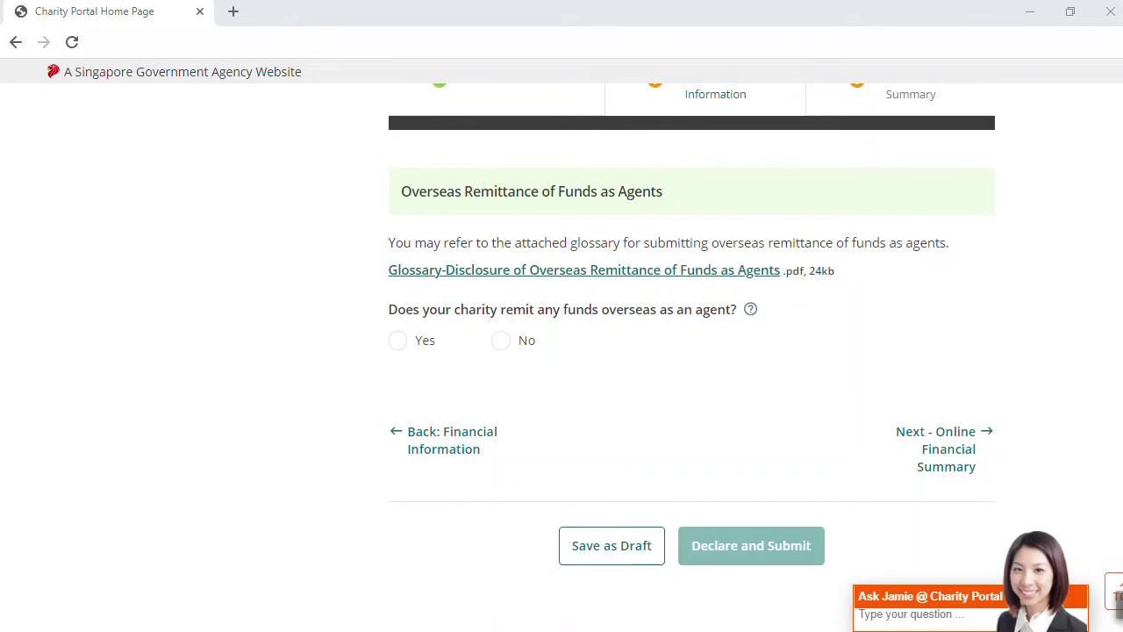
{"action": "left_click", "coordinate": [397, 340]}
{"action": "scroll", "coordinate": [691, 373], "scroll_direction": "down", "scroll_amount": 1}
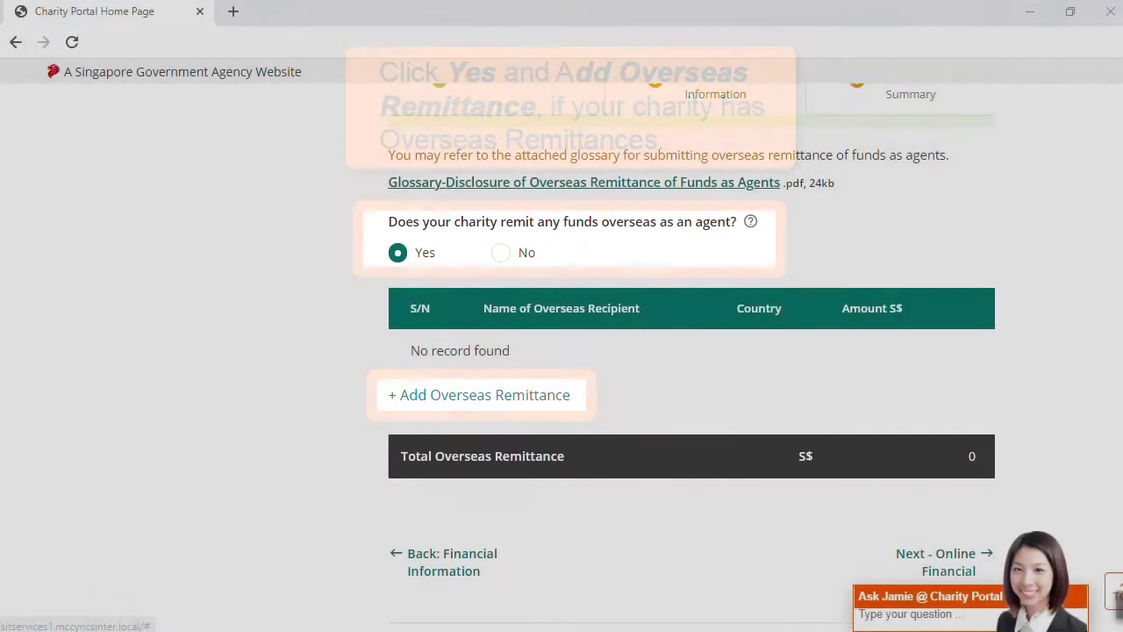
Step: Add an overseas remittance for the recipient OR, based in Guernsey, with an amount of S$100
{"action": "left_click", "coordinate": [479, 395]}
{"action": "left_click", "coordinate": [558, 246]}
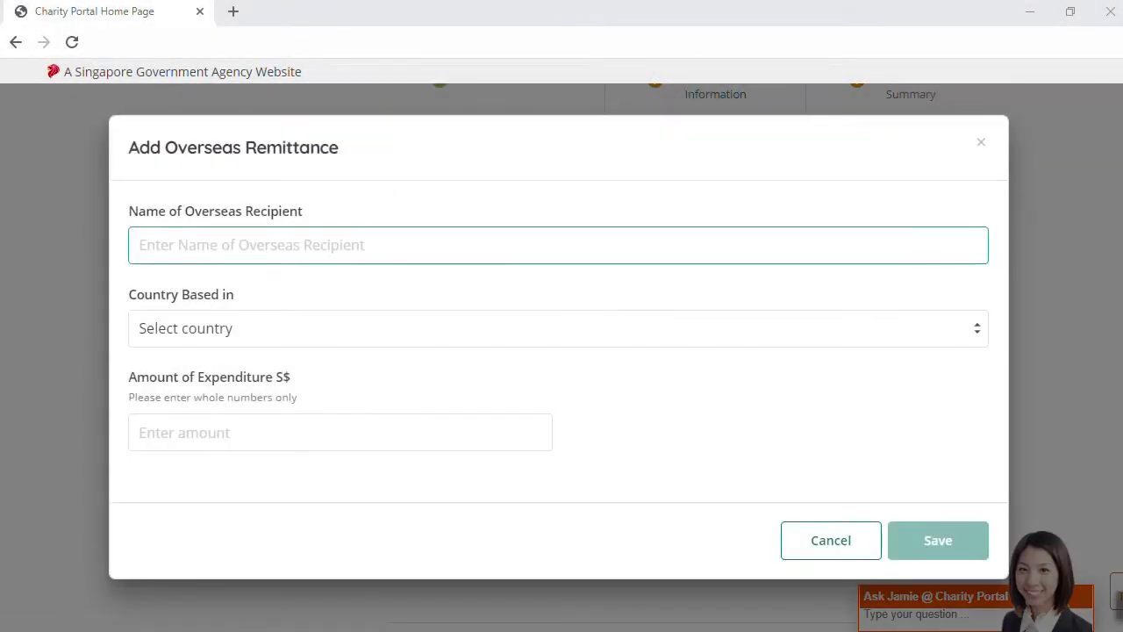
{"action": "type", "text": "OR"}
{"action": "left_click", "coordinate": [558, 328]}
{"action": "scroll", "coordinate": [544, 211], "scroll_direction": "down", "scroll_amount": 15}
{"action": "left_click", "coordinate": [174, 300]}
{"action": "left_click", "coordinate": [340, 433]}
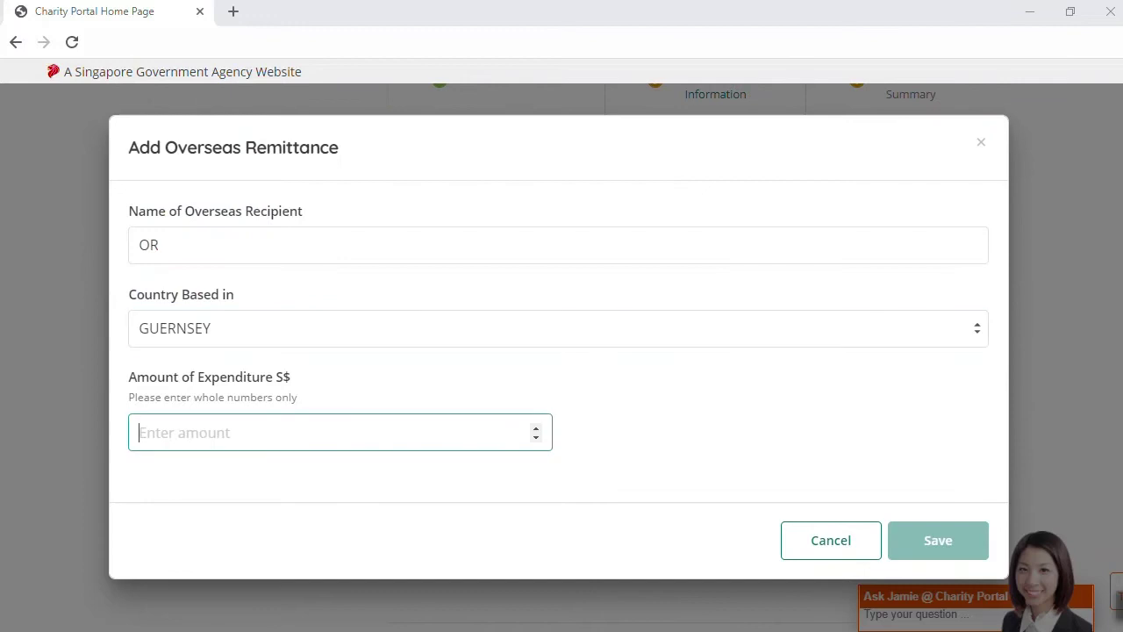
{"action": "type", "text": "100"}
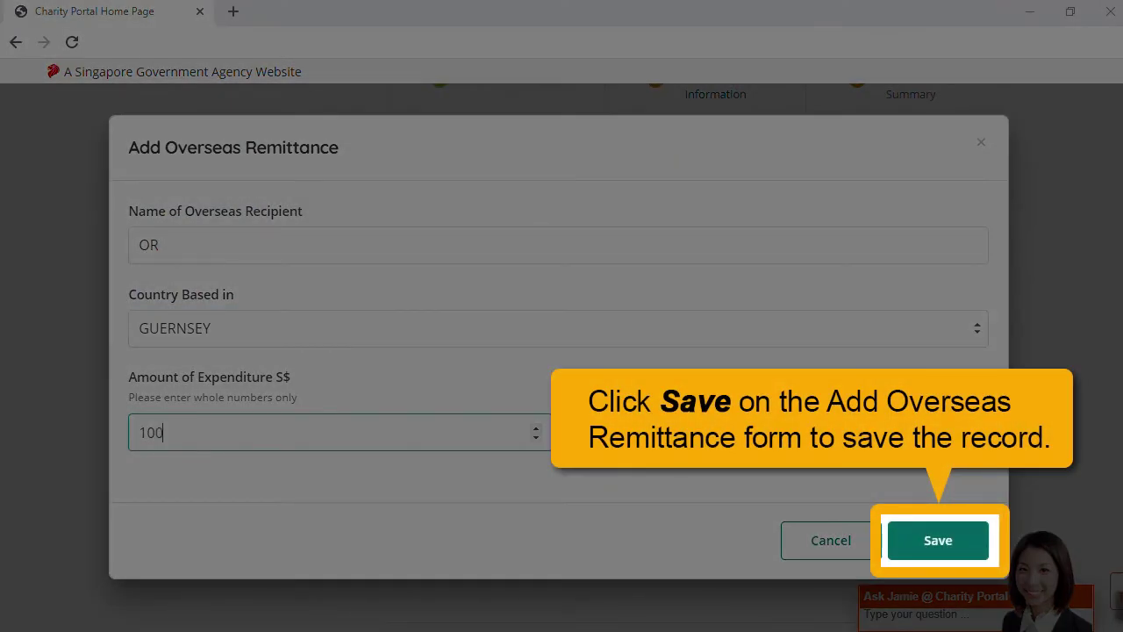
{"action": "key", "text": "Return"}
Step: Proceed to the Online Financial Summary and enter S$10 each for tax-deductible and non tax-deductible donations in cash and in kind
{"action": "scroll", "coordinate": [691, 358], "scroll_direction": "down", "scroll_amount": 1}
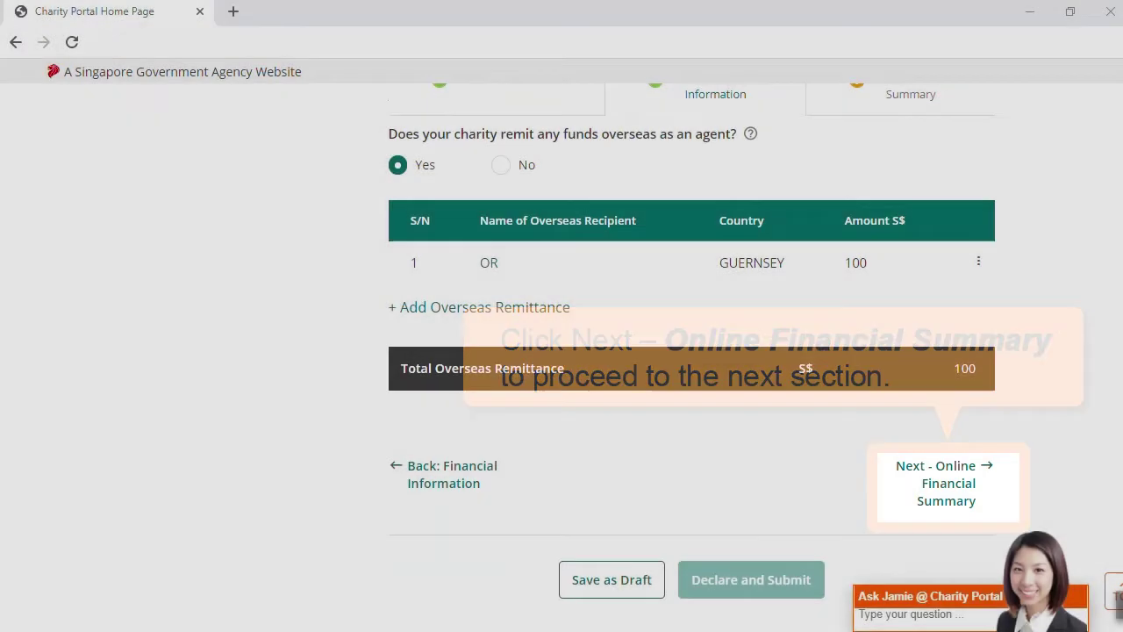
{"action": "left_click", "coordinate": [945, 483]}
{"action": "scroll", "coordinate": [692, 351], "scroll_direction": "down", "scroll_amount": 3}
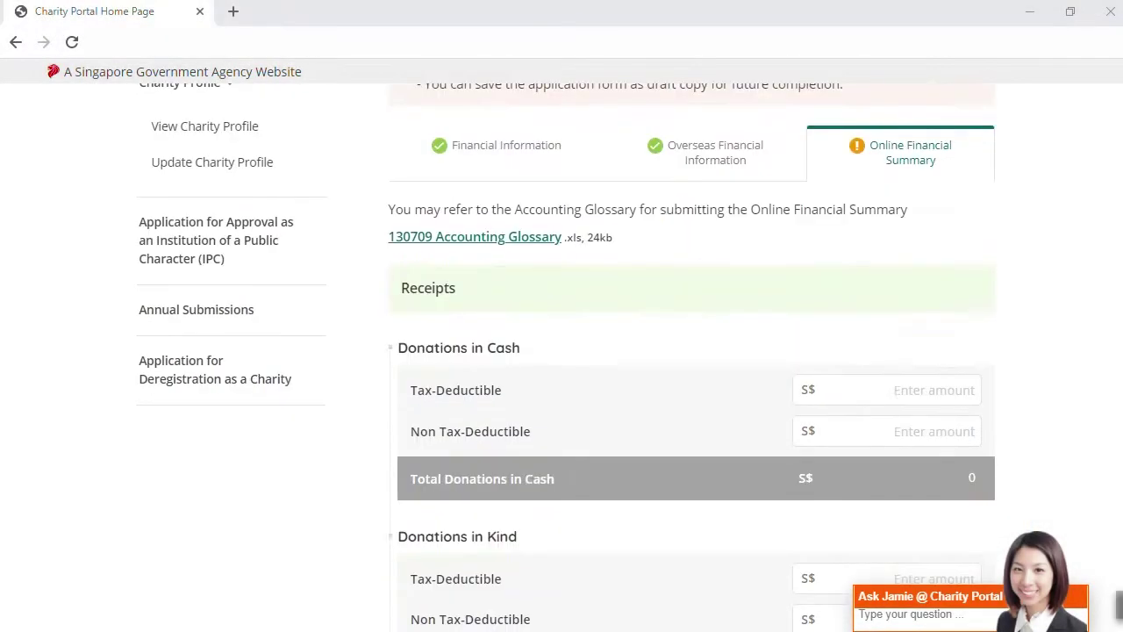
{"action": "scroll", "coordinate": [692, 351], "scroll_direction": "down", "scroll_amount": 2}
{"action": "left_click", "coordinate": [887, 227]}
{"action": "type", "text": "10"}
{"action": "key", "text": "Tab"}
{"action": "type", "text": "10"}
{"action": "key", "text": "Tab"}
{"action": "type", "text": "10"}
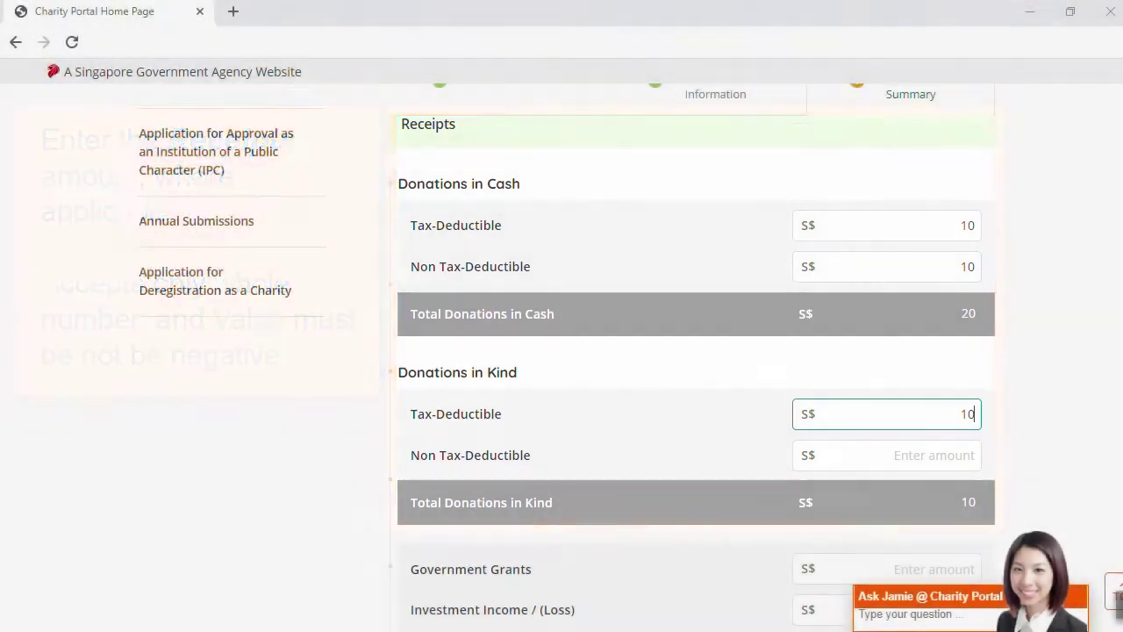
{"action": "key", "text": "Tab"}
{"action": "type", "text": "10"}
Step: Enter receipts of S$19 for Government Grants, S$10 each for Investment Income, Programme and Other Income, and S$10 as the capital portion
{"action": "scroll", "coordinate": [695, 351], "scroll_direction": "down", "scroll_amount": 3}
{"action": "key", "text": "Tab"}
{"action": "type", "text": "19"}
{"action": "key", "text": "Tab"}
{"action": "type", "text": "10"}
{"action": "key", "text": "Tab"}
{"action": "type", "text": "10"}
{"action": "key", "text": "Tab"}
{"action": "type", "text": "10"}
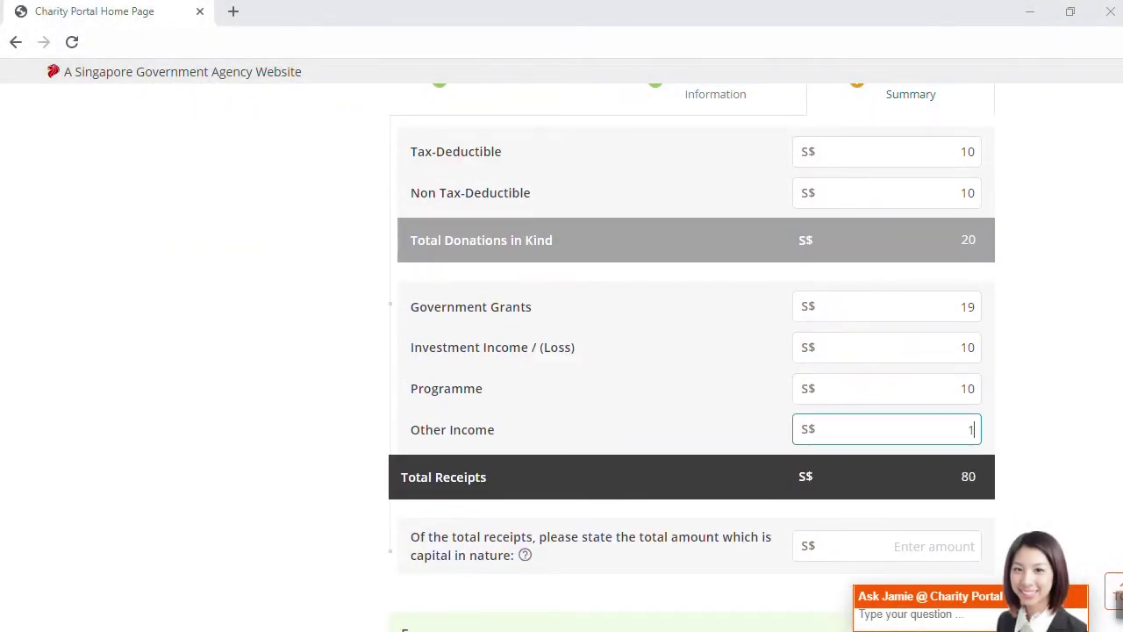
{"action": "key", "text": "Tab"}
{"action": "type", "text": "10"}
Step: Enter S$10 each for Fund-raising Expenses, Local charitable activities expenses and Other Expenses
{"action": "key", "text": "Tab"}
{"action": "type", "text": "10"}
{"action": "key", "text": "Tab"}
{"action": "type", "text": "10"}
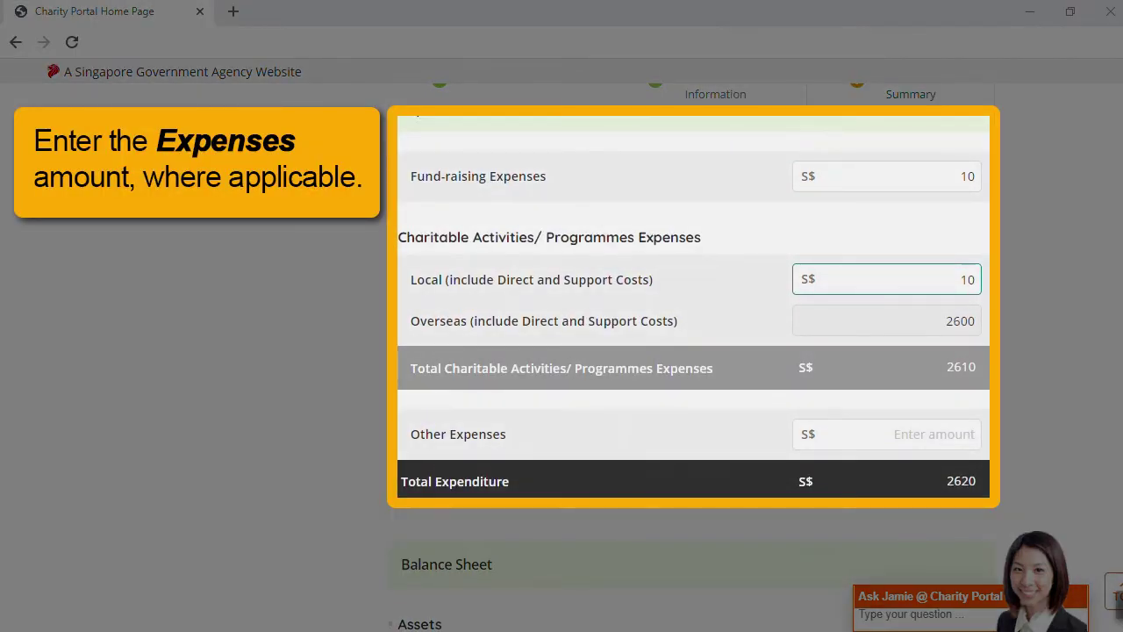
{"action": "key", "text": "Tab"}
{"action": "type", "text": "10"}
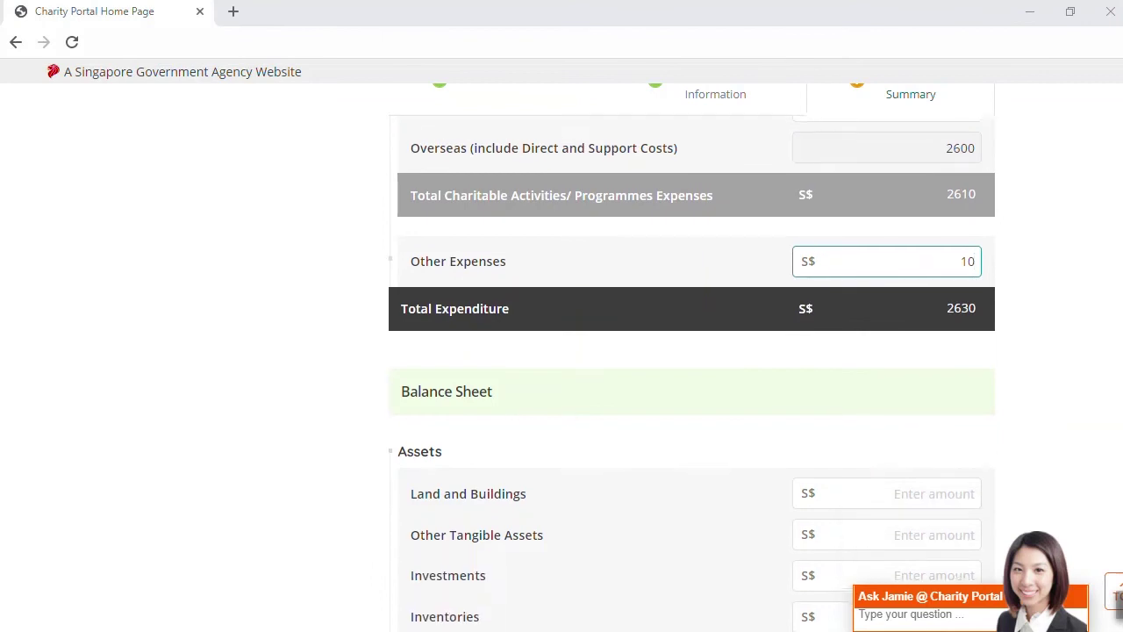
Step: Enter S$10 for each of the seven balance sheet asset categories and specify the other assets as Others
{"action": "key", "text": "Tab"}
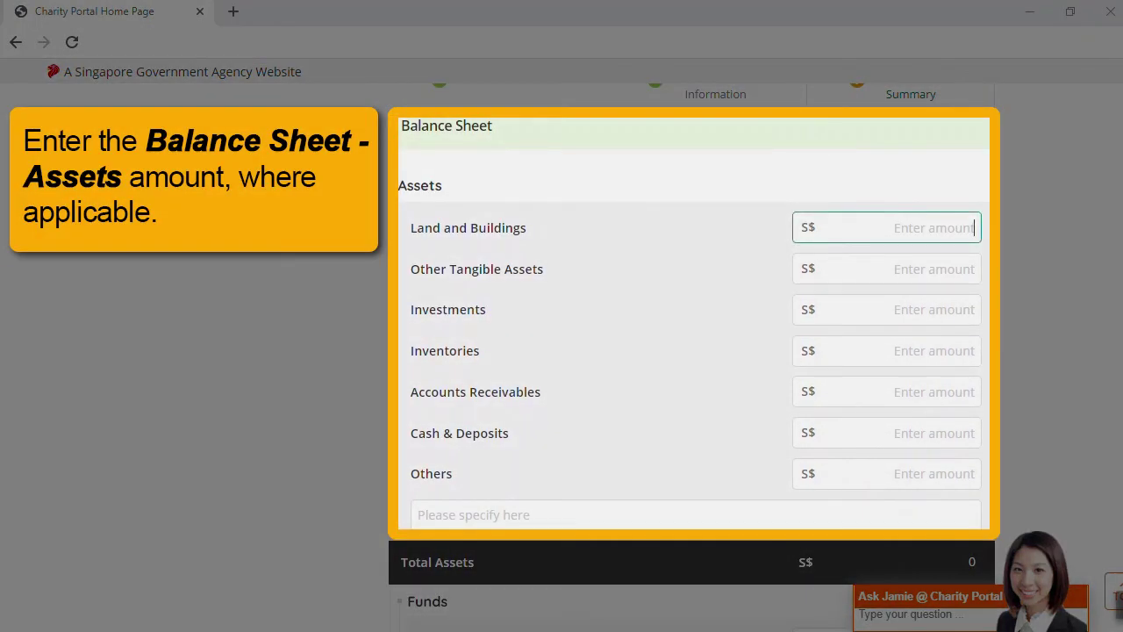
{"action": "type", "text": "10"}
{"action": "key", "text": "Tab"}
{"action": "type", "text": "10"}
{"action": "key", "text": "Tab"}
{"action": "type", "text": "10"}
{"action": "key", "text": "Tab"}
{"action": "type", "text": "10\t10\t10\t10\tOthers"}
Step: Enter S$10 each for unrestricted, restricted and endowment funds, S$10 for current liabilities and S$30 for non-current liabilities
{"action": "scroll", "coordinate": [692, 369], "scroll_direction": "down", "scroll_amount": 3}
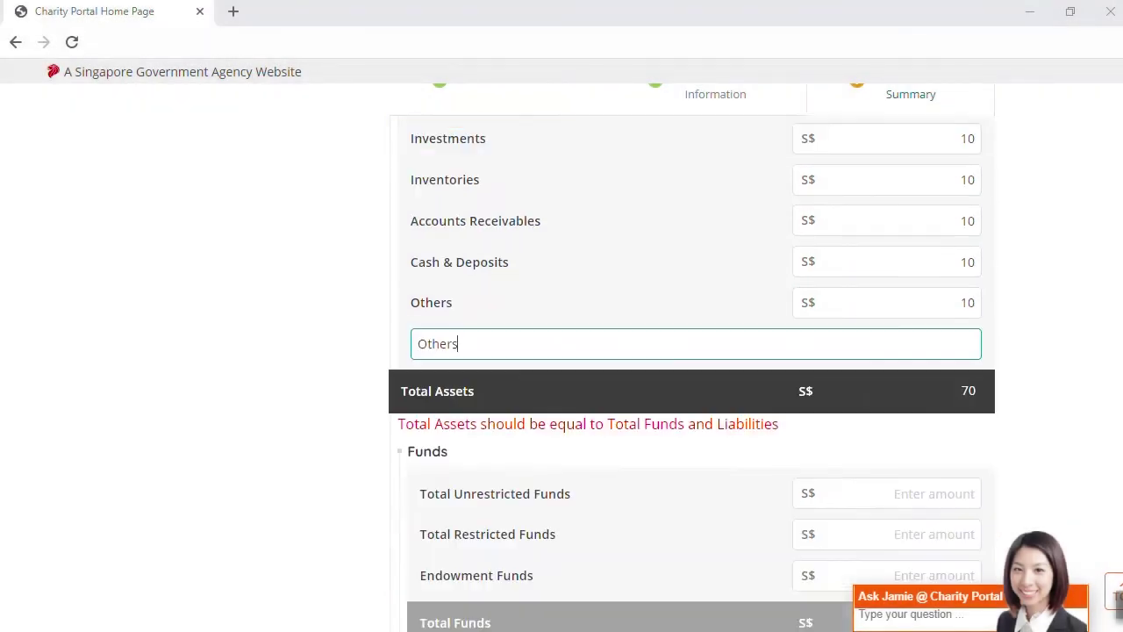
{"action": "type", "text": "10\t10\t10"}
{"action": "scroll", "coordinate": [691, 351], "scroll_direction": "down", "scroll_amount": 2}
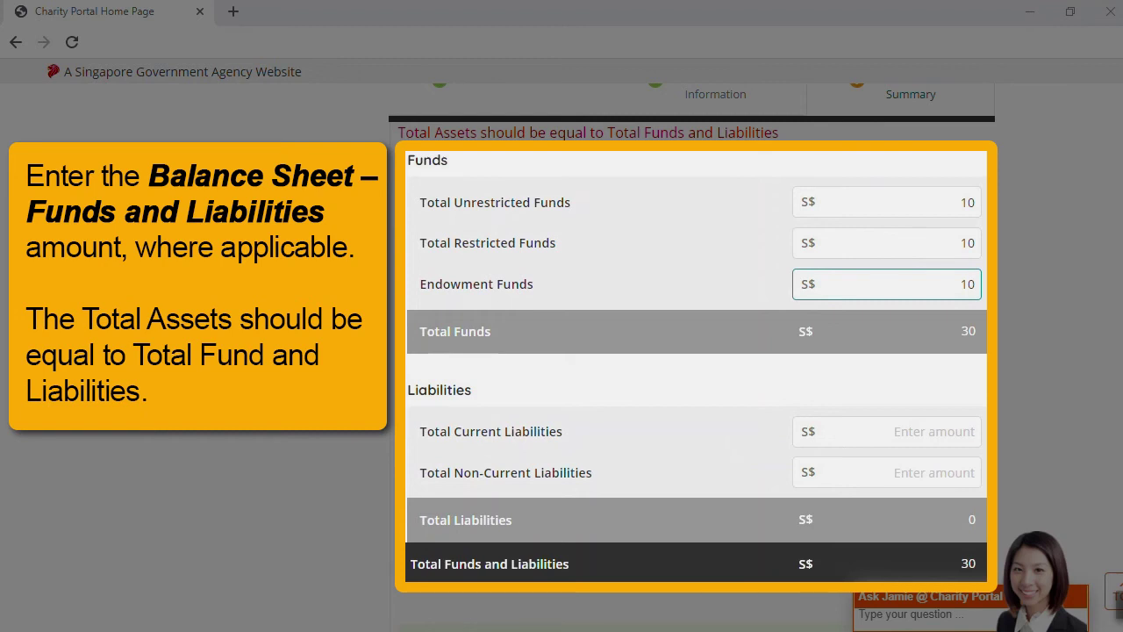
{"action": "scroll", "coordinate": [691, 351], "scroll_direction": "down", "scroll_amount": 1}
{"action": "type", "text": "10\t"}
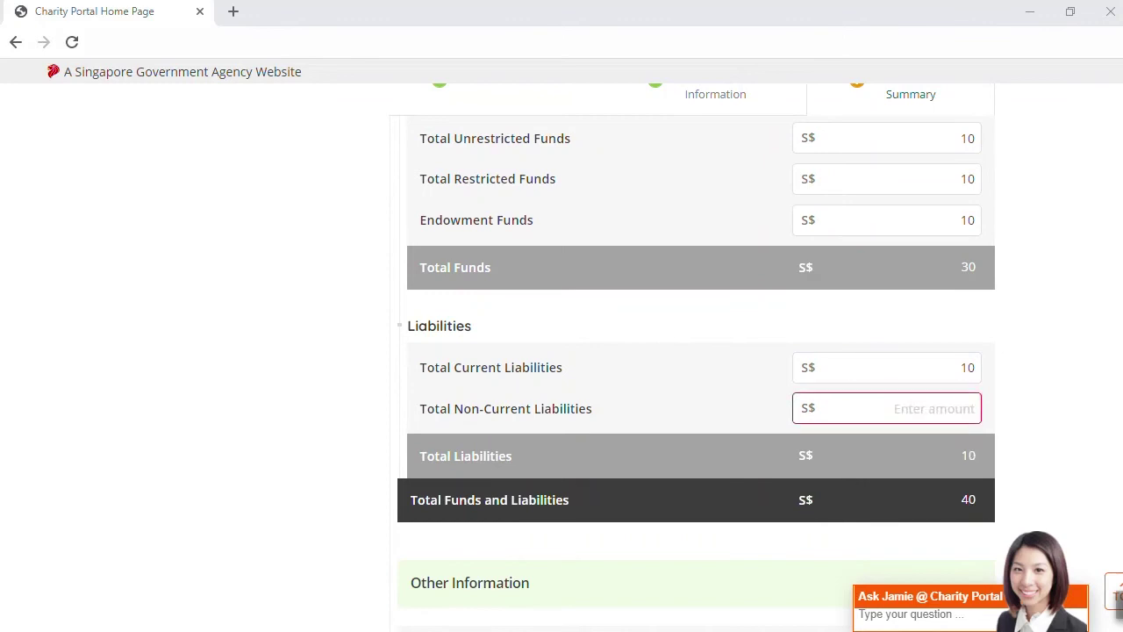
{"action": "type", "text": "30"}
Step: Enter 10 for all five Other Information items, from donations given to related party transactions, and save the form as a draft
{"action": "scroll", "coordinate": [692, 350], "scroll_direction": "down", "scroll_amount": 4}
{"action": "type", "text": "10\t10\t10\t10"}
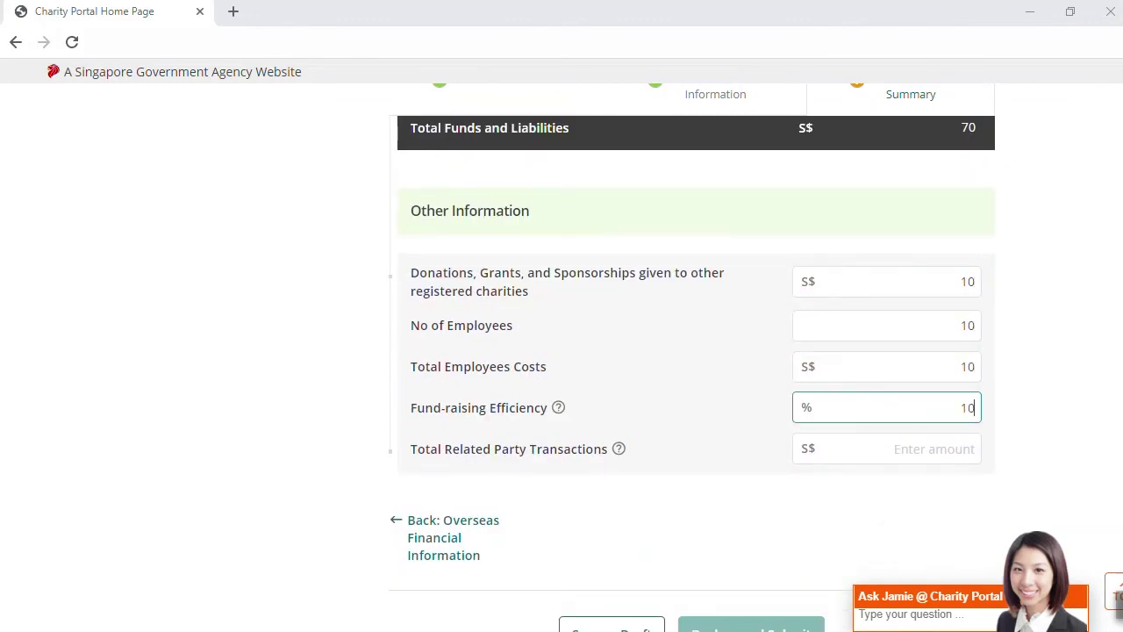
{"action": "type", "text": "\t10"}
{"action": "scroll", "coordinate": [691, 351], "scroll_direction": "down", "scroll_amount": 2}
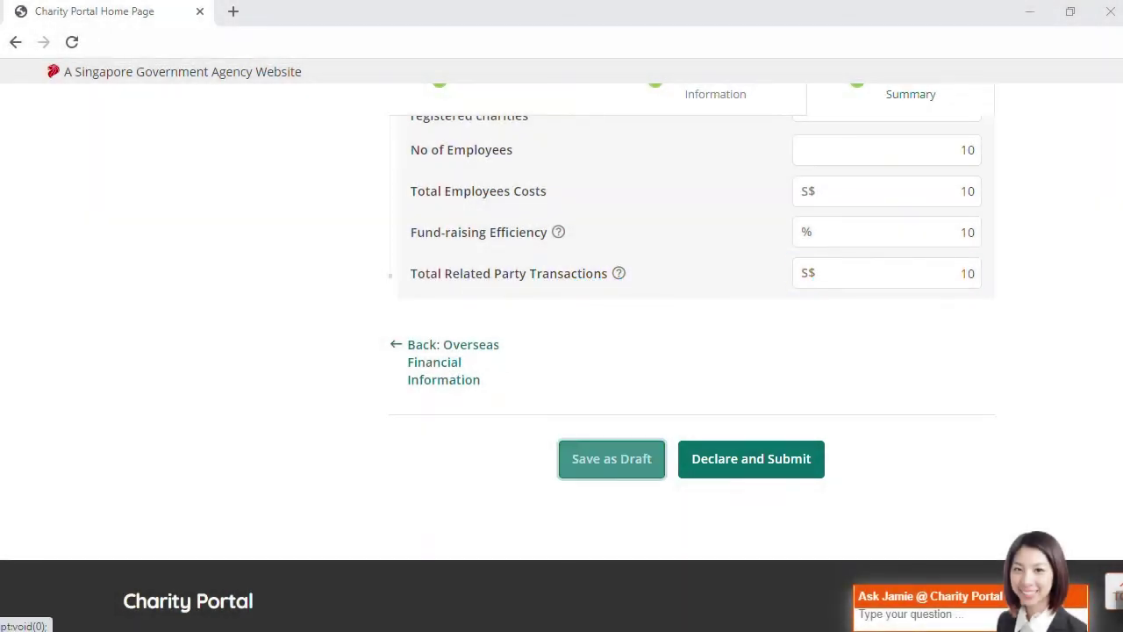
{"action": "left_click", "coordinate": [611, 458]}
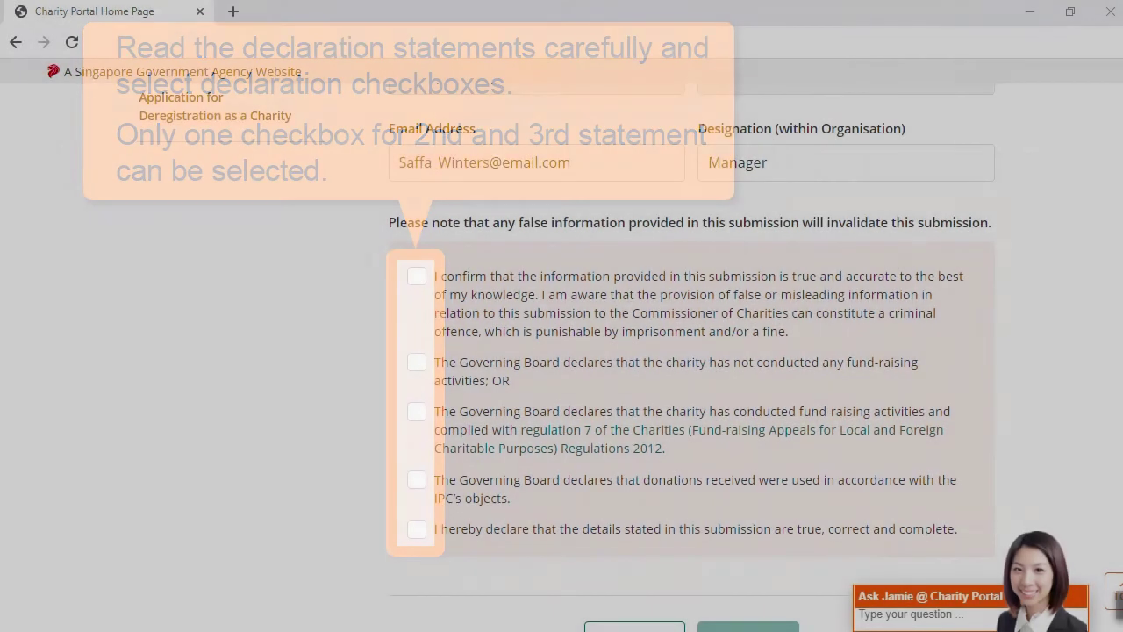
Step: Accept the declarations on accurate information, fund-raising conducted in compliance with regulation 7, donations used per the IPC's objects, and complete details
{"action": "left_click", "coordinate": [417, 277]}
{"action": "left_click", "coordinate": [416, 362]}
{"action": "left_click", "coordinate": [416, 411]}
{"action": "left_click", "coordinate": [417, 480]}
{"action": "left_click", "coordinate": [416, 529]}
Step: Preview the completed form, review its financial information, and submit it
{"action": "scroll", "coordinate": [691, 358], "scroll_direction": "down", "scroll_amount": 1}
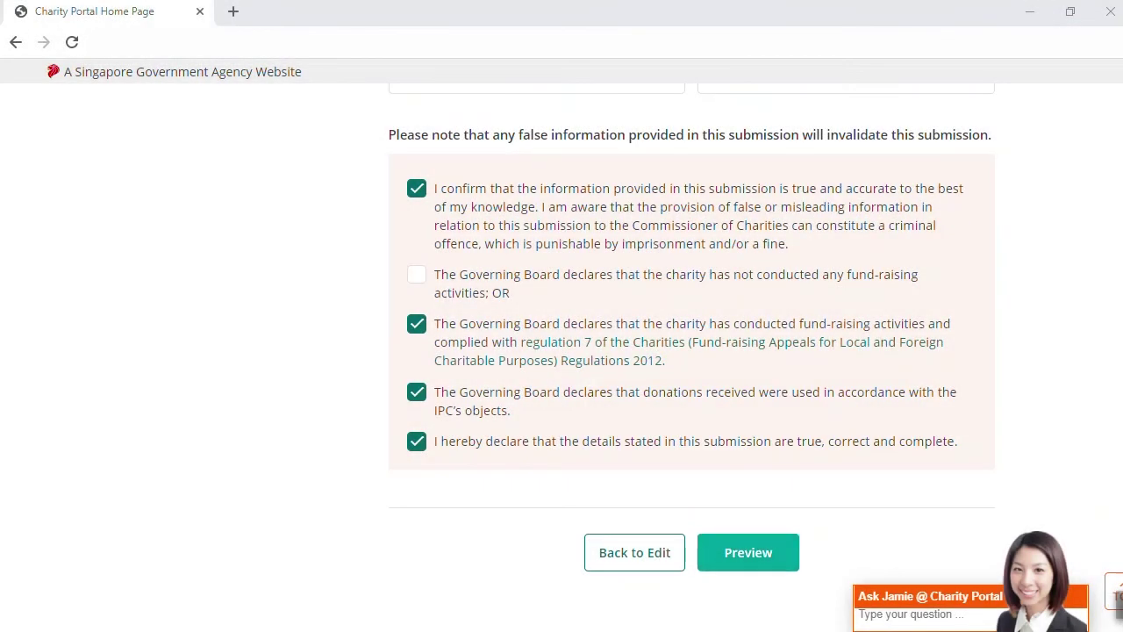
{"action": "left_click", "coordinate": [747, 548]}
{"action": "scroll", "coordinate": [691, 351], "scroll_direction": "down", "scroll_amount": 10}
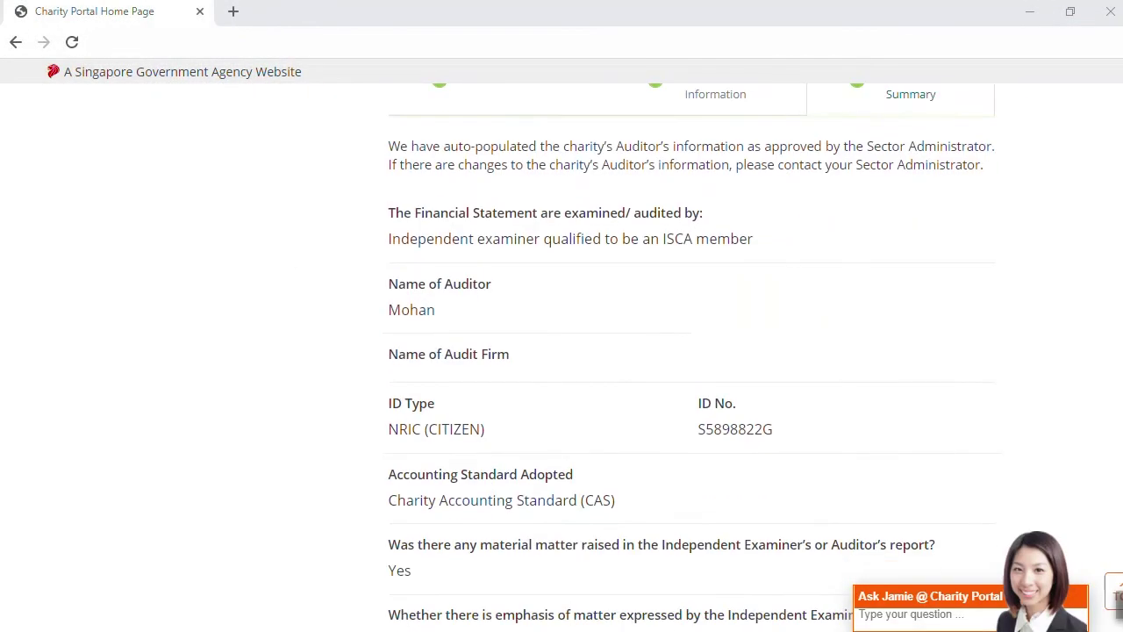
{"action": "scroll", "coordinate": [691, 351], "scroll_direction": "down", "scroll_amount": 9}
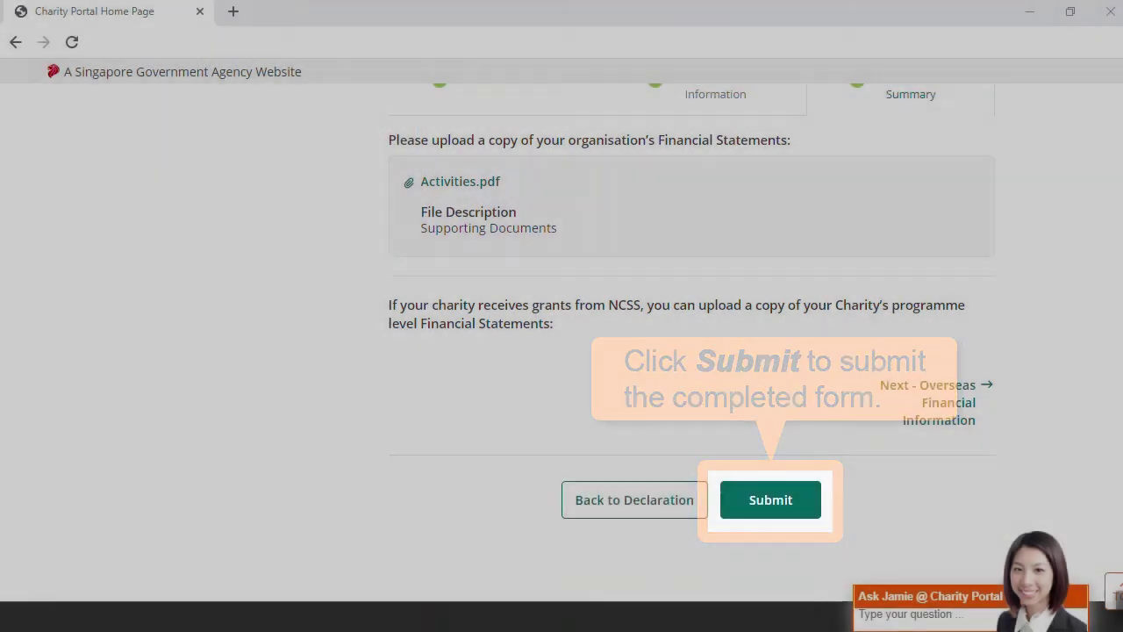
{"action": "scroll", "coordinate": [561, 357], "scroll_direction": "down", "scroll_amount": 1}
{"action": "left_click", "coordinate": [771, 412]}
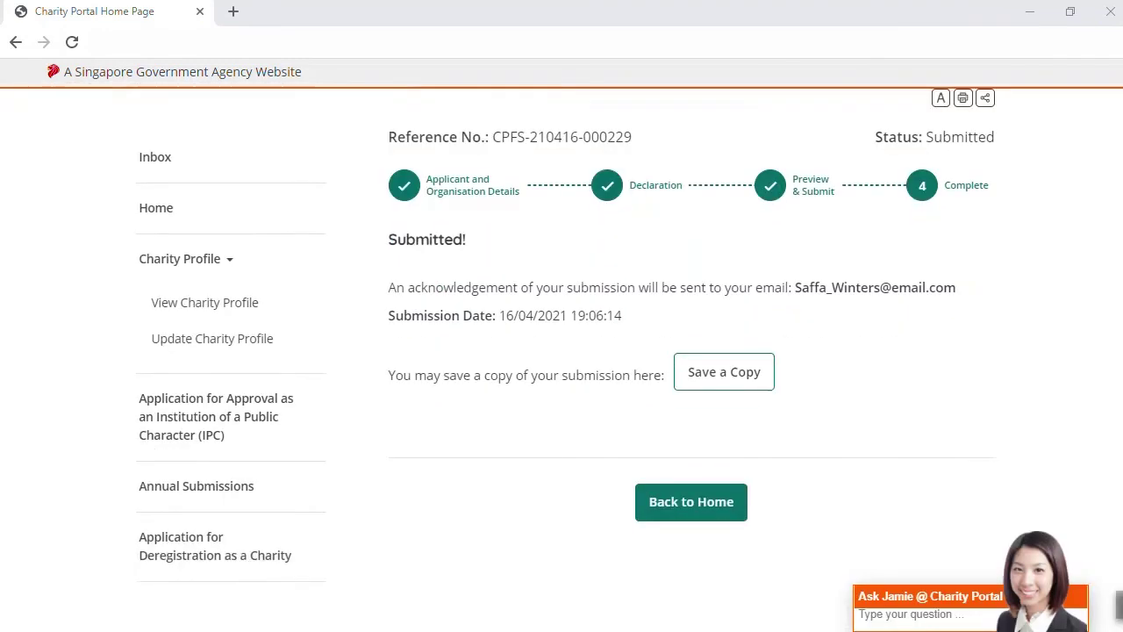